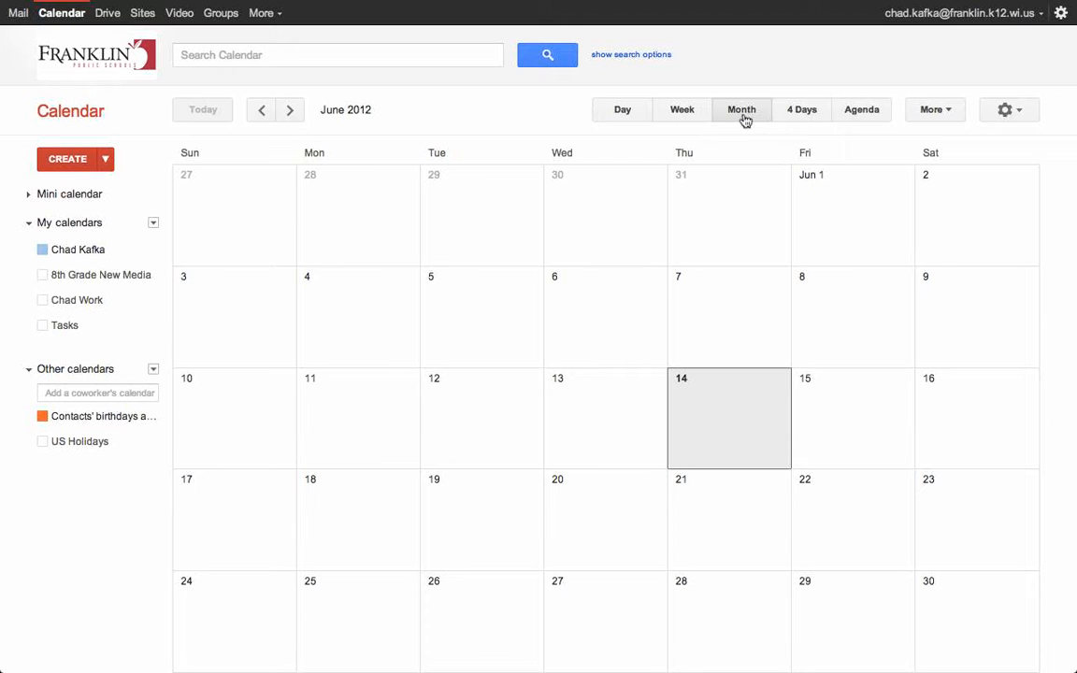
# - Preview the calendar in week view and day view, and return to the month view
pyautogui.click(684, 114)
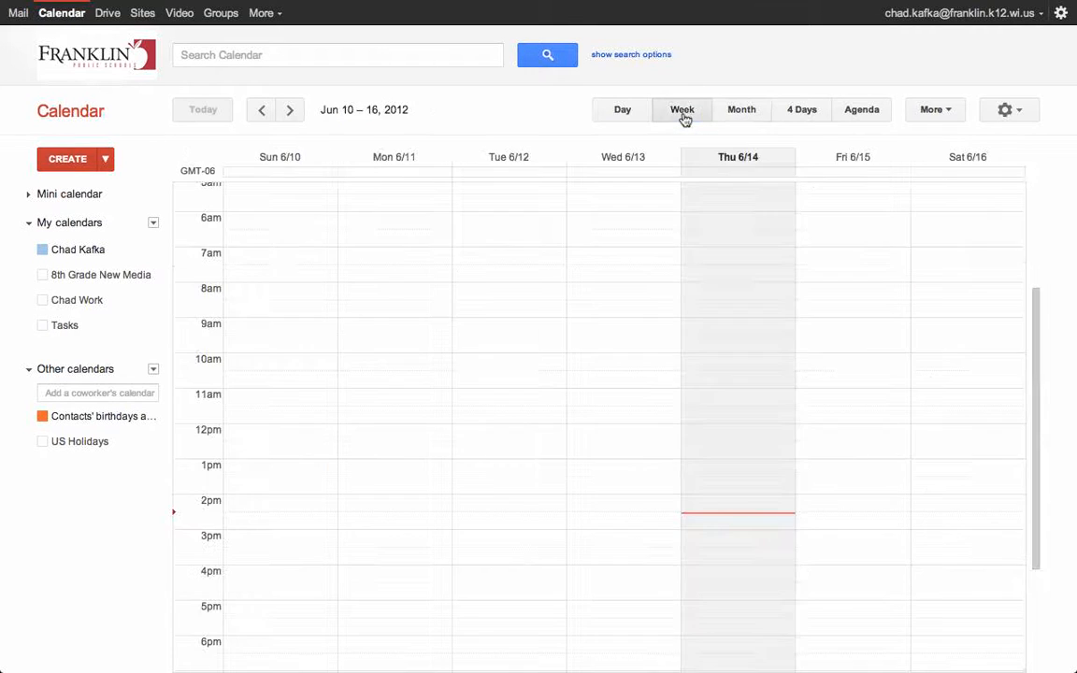
pyautogui.click(621, 113)
pyautogui.click(690, 116)
pyautogui.click(743, 116)
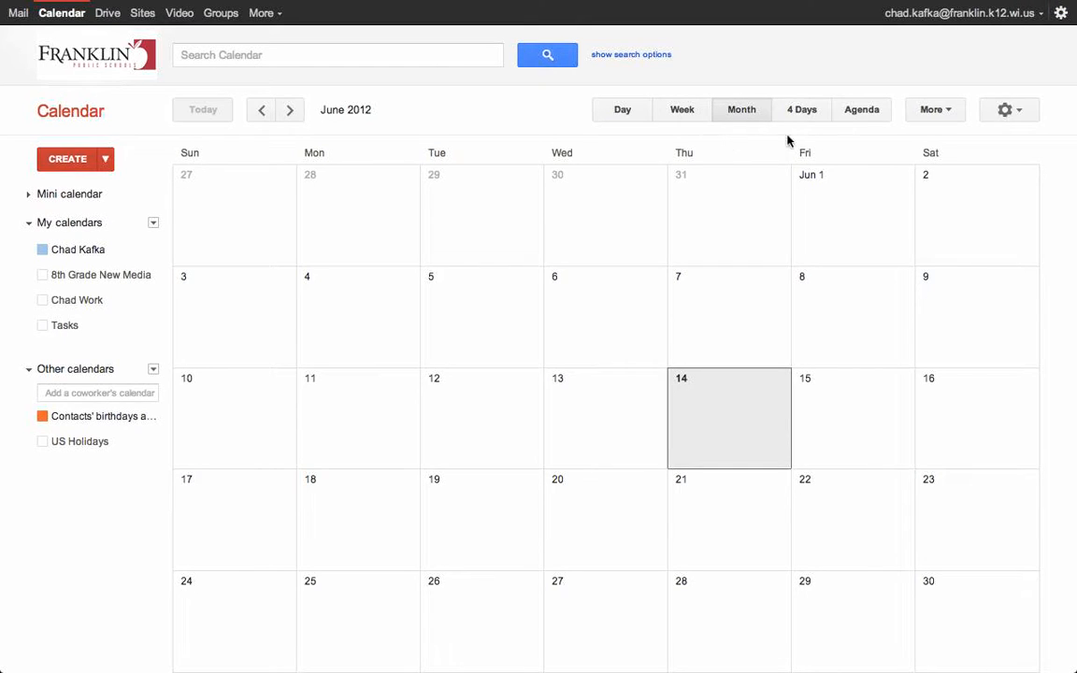
# - Try the Compact display density on the calendar and restore the Comfortable density
pyautogui.click(1015, 112)
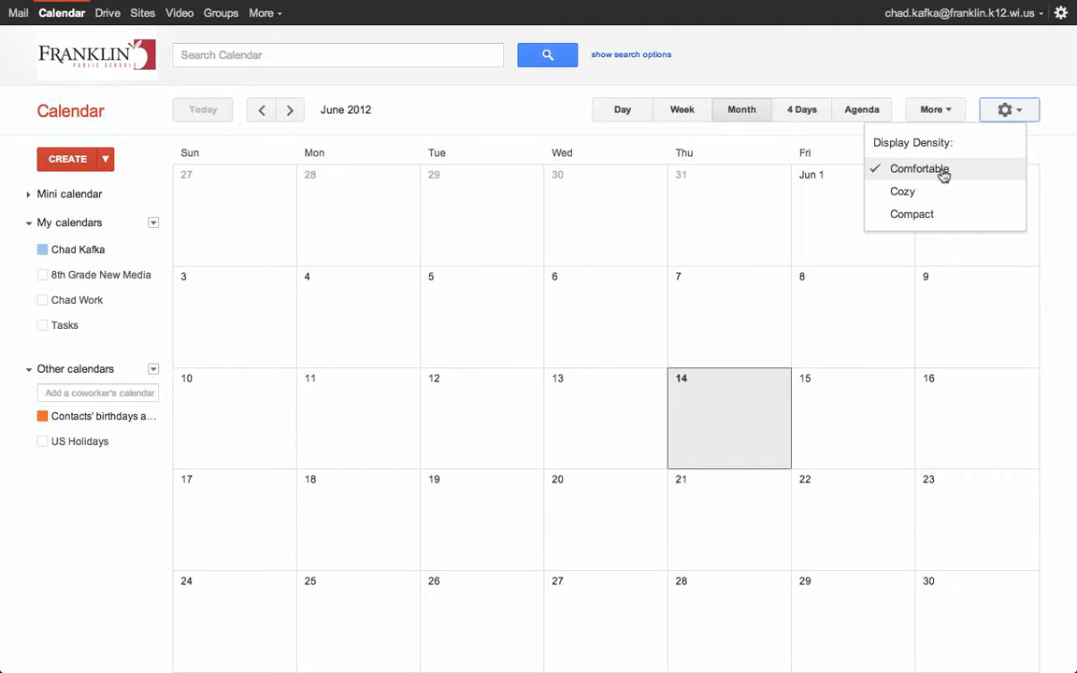
pyautogui.click(925, 218)
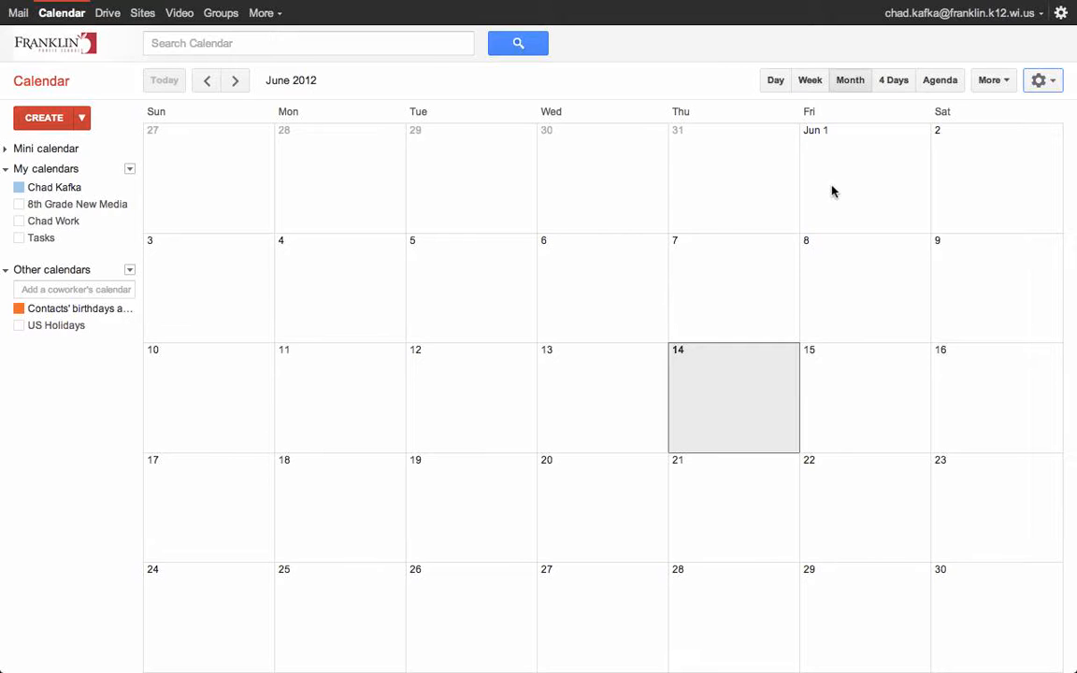
pyautogui.click(1038, 82)
pyautogui.click(983, 140)
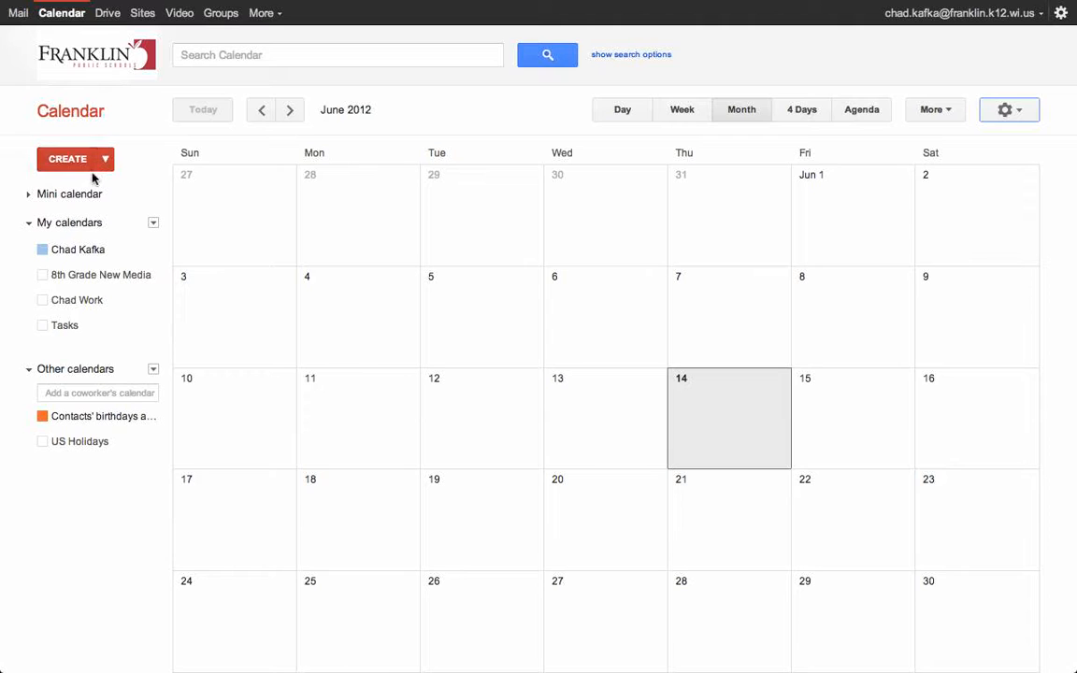
# - Expand the mini calendar to view its month overview and collapse it again
pyautogui.click(31, 200)
pyautogui.click(29, 196)
pyautogui.click(28, 196)
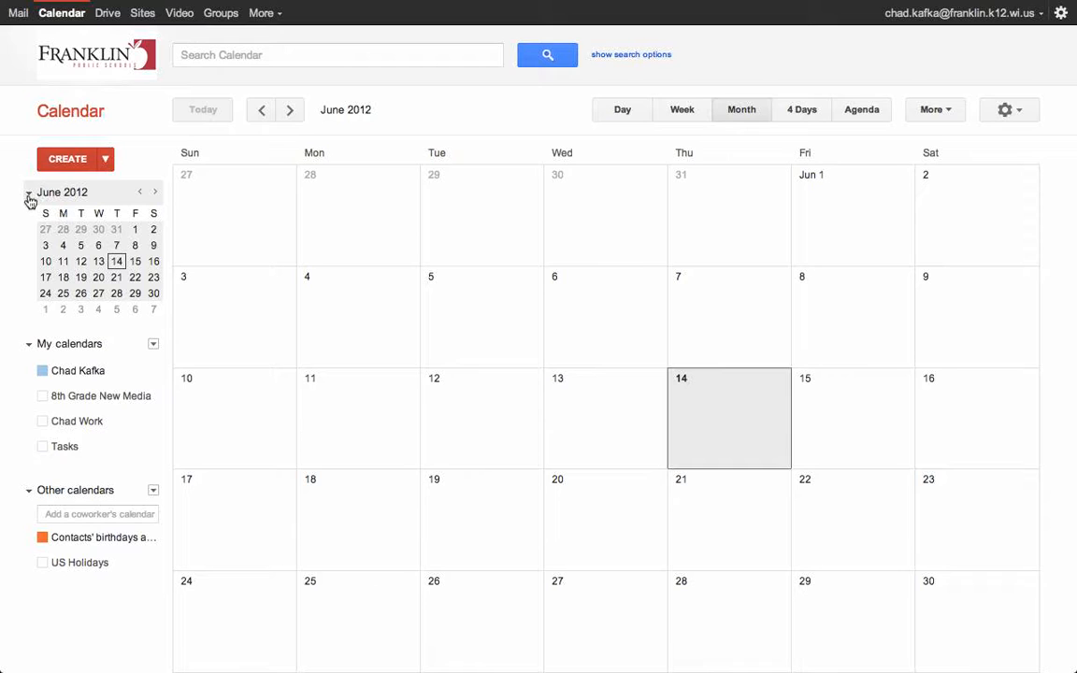
pyautogui.click(30, 196)
pyautogui.click(30, 196)
pyautogui.click(30, 196)
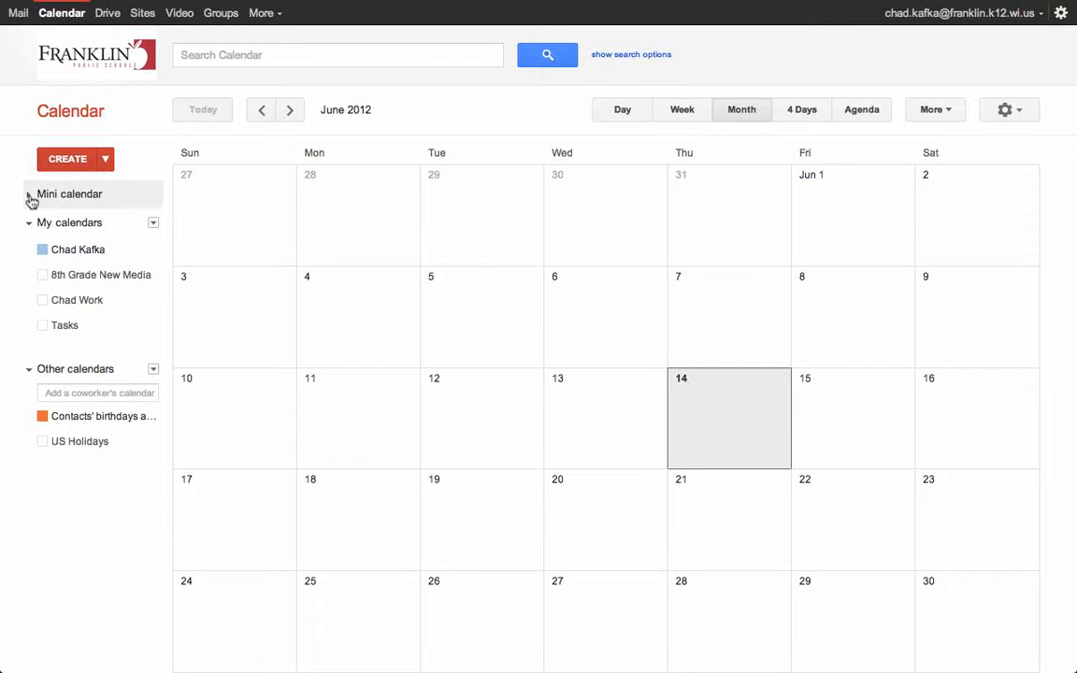
pyautogui.click(30, 196)
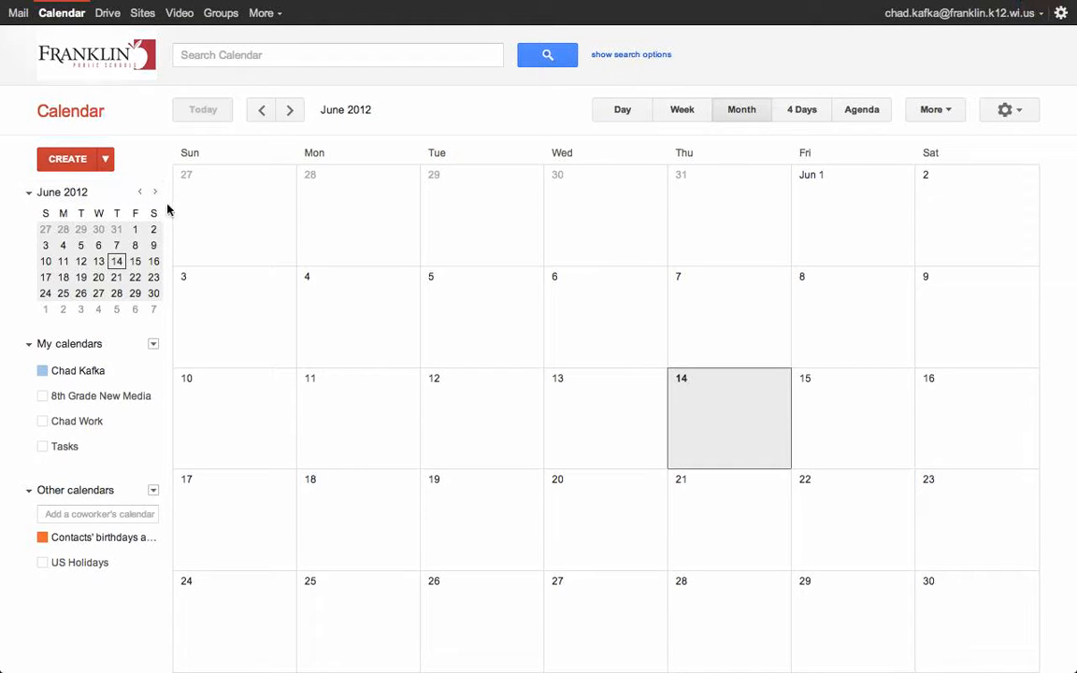
pyautogui.click(30, 198)
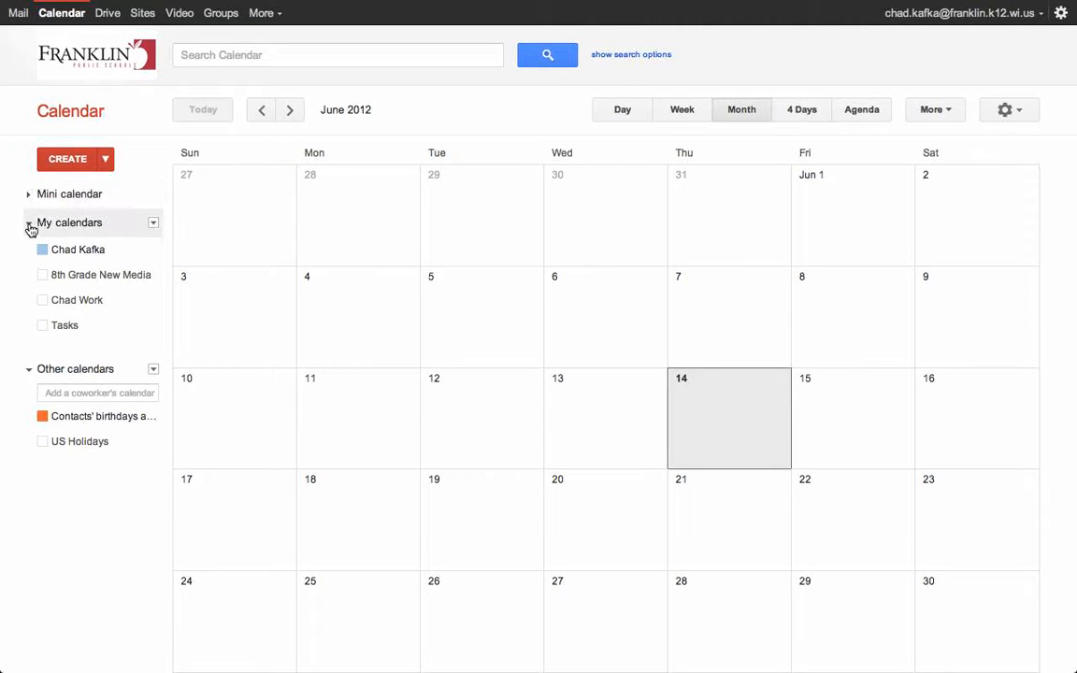
# - Toggle the display of the Tasks and 8th Grade New Media calendars, leaving both hidden
pyautogui.click(73, 332)
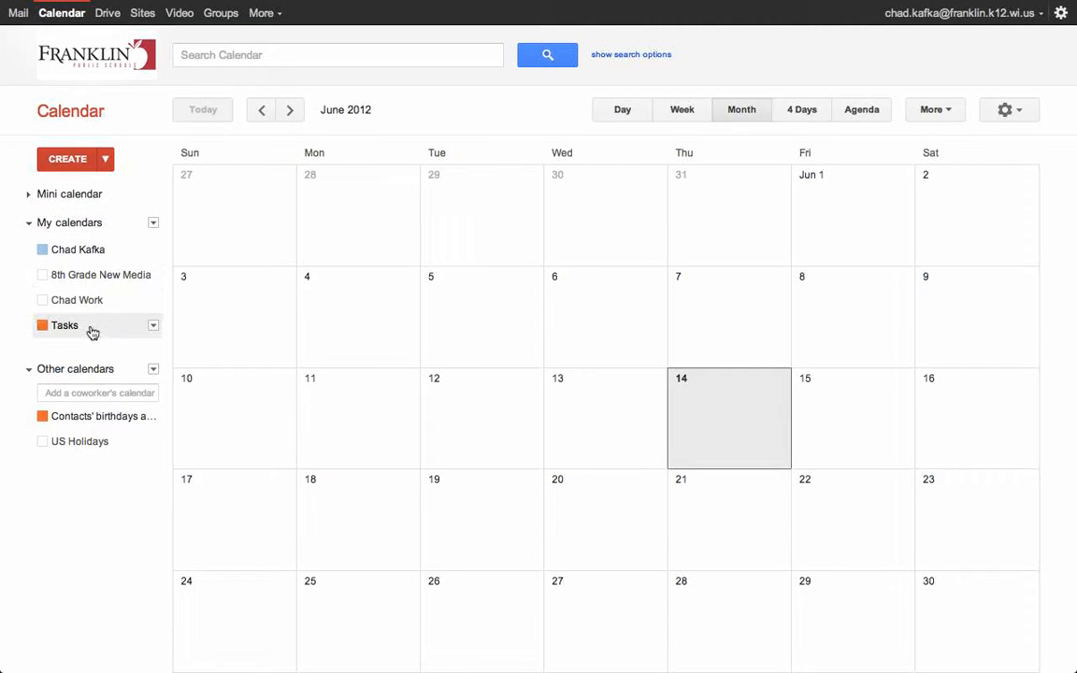
pyautogui.click(91, 318)
pyautogui.click(108, 276)
pyautogui.click(108, 278)
pyautogui.click(115, 327)
pyautogui.click(115, 327)
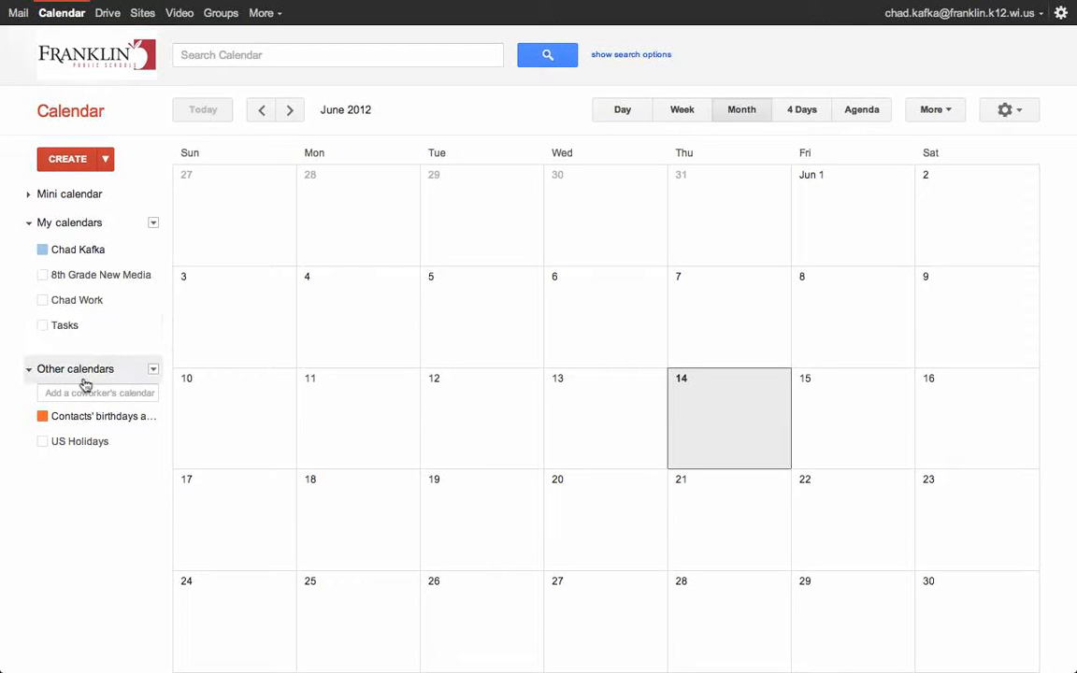
# - Show the US Holidays calendar to view its events in the month, and hide it again
pyautogui.click(81, 445)
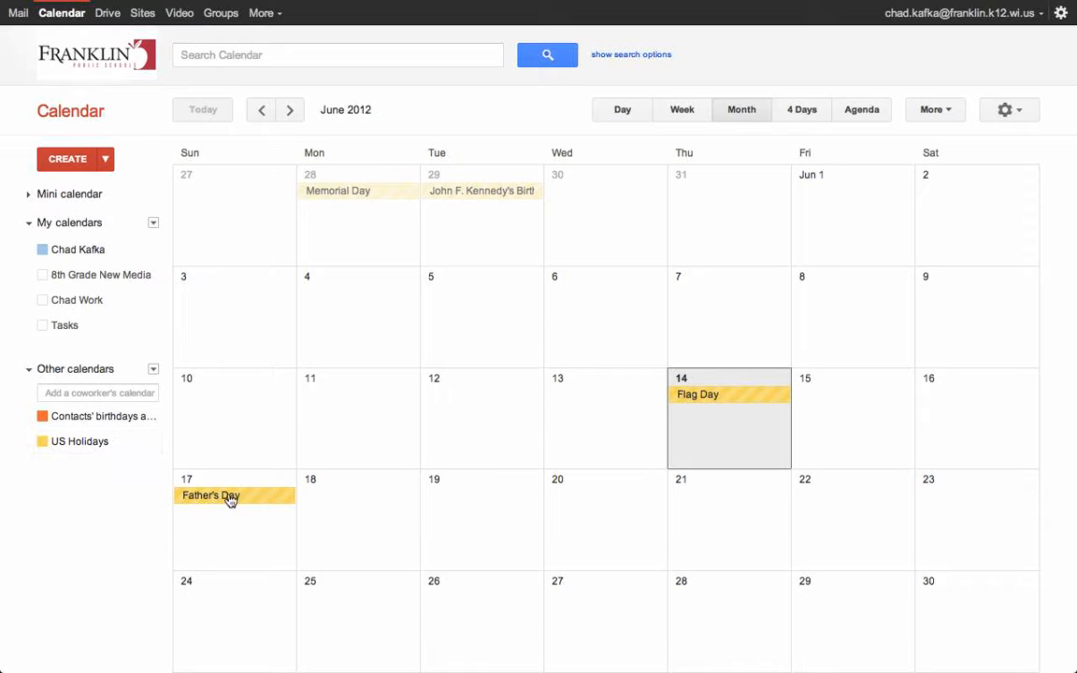
pyautogui.click(83, 446)
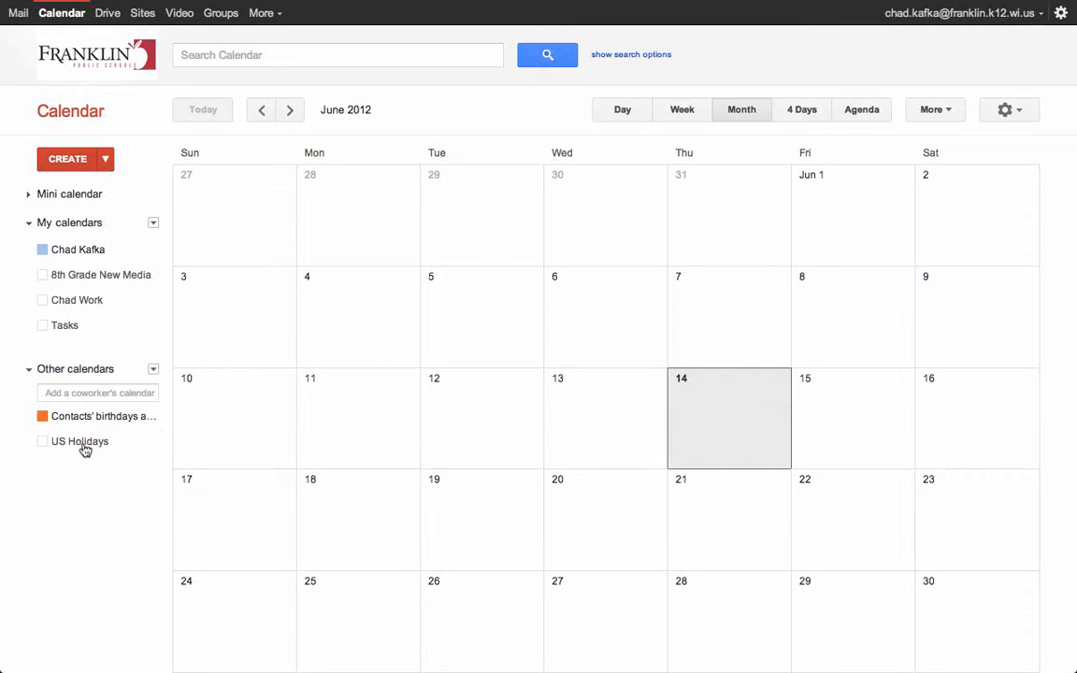
pyautogui.click(84, 449)
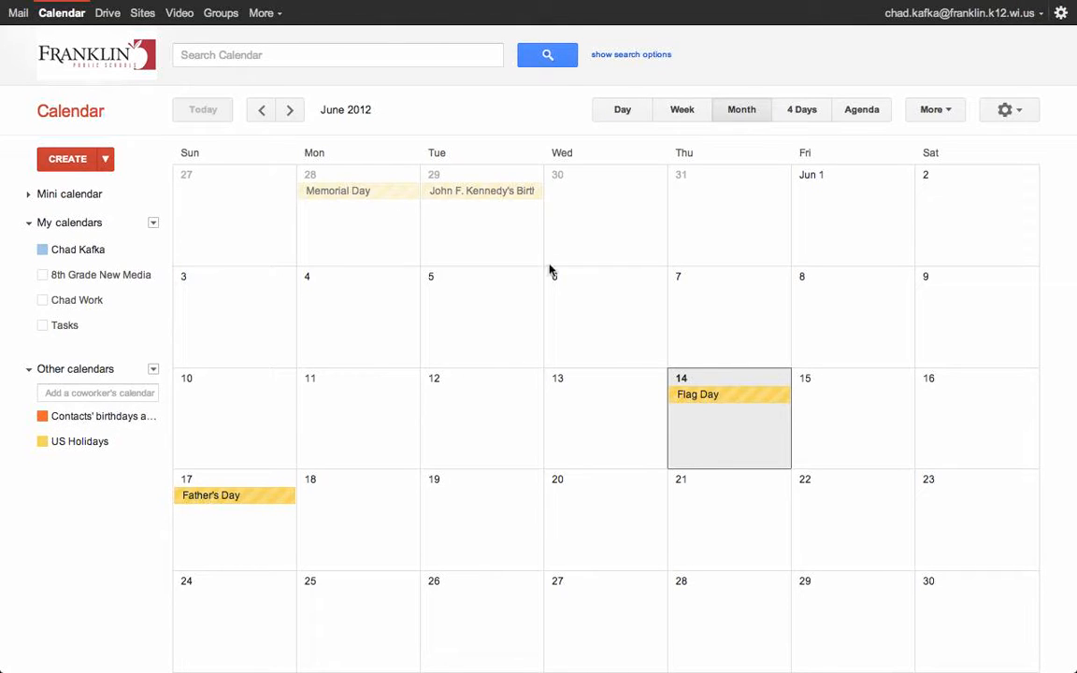
pyautogui.click(83, 444)
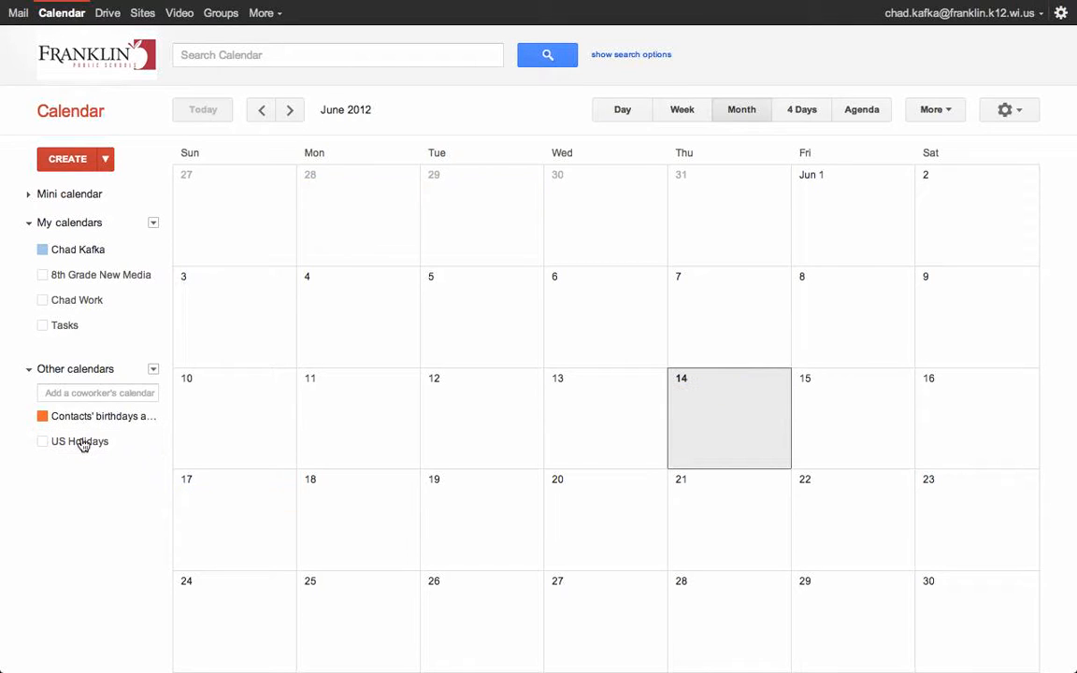
# - View the events of the 8th Grade New Media calendar and the personal work calendar in turn, hiding each again
pyautogui.click(84, 306)
pyautogui.click(84, 306)
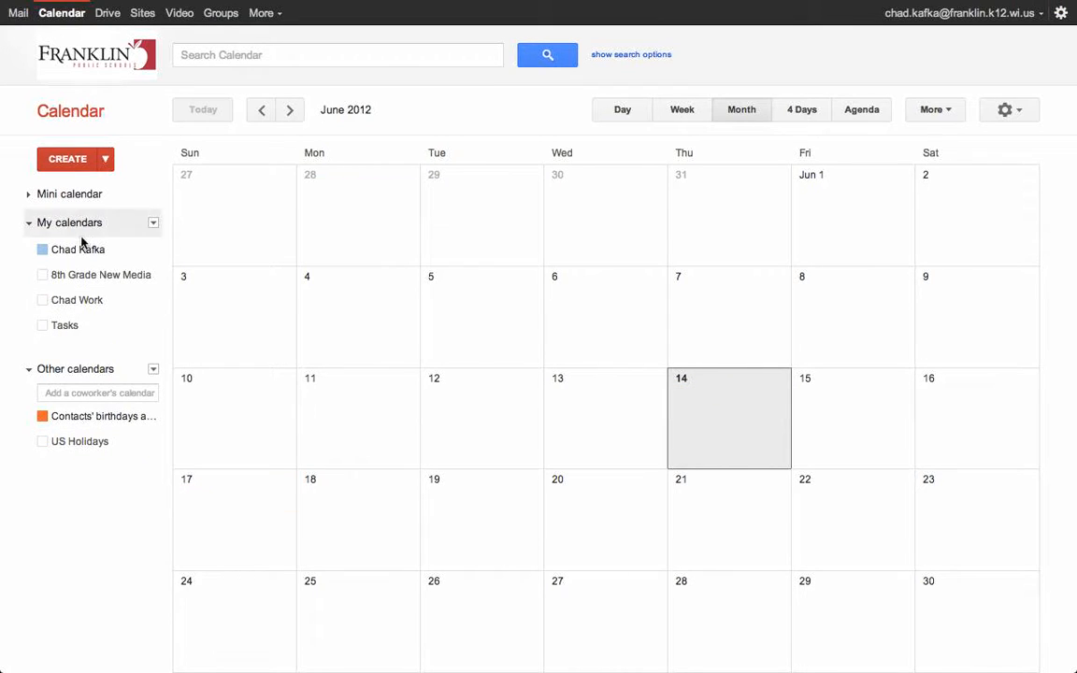
pyautogui.click(79, 276)
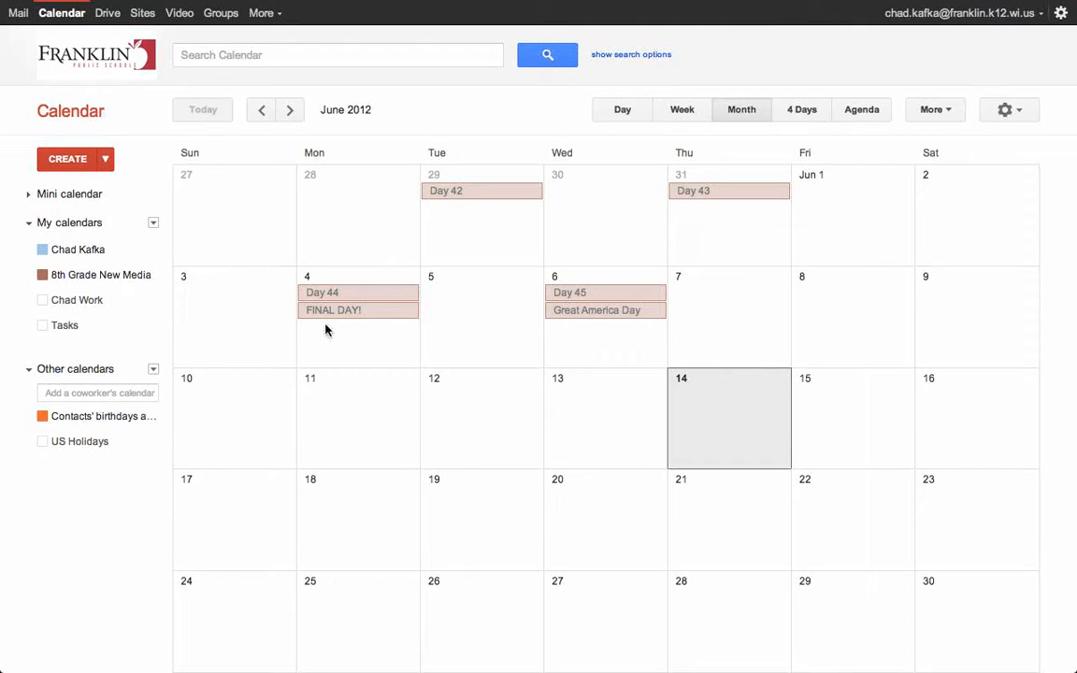
pyautogui.click(147, 301)
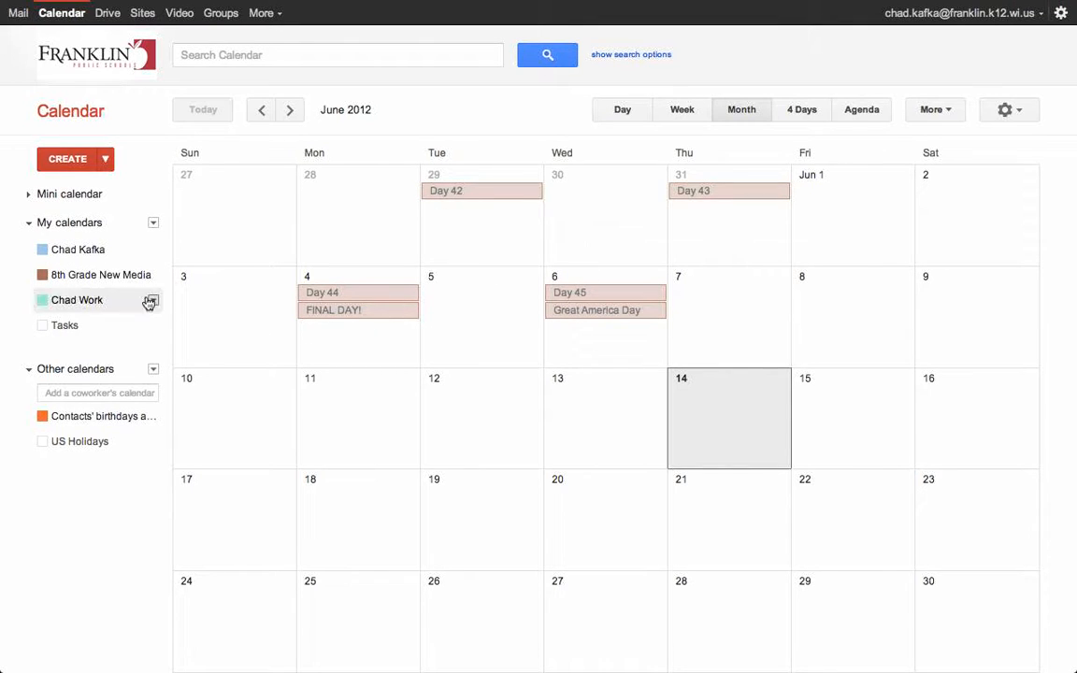
pyautogui.click(97, 277)
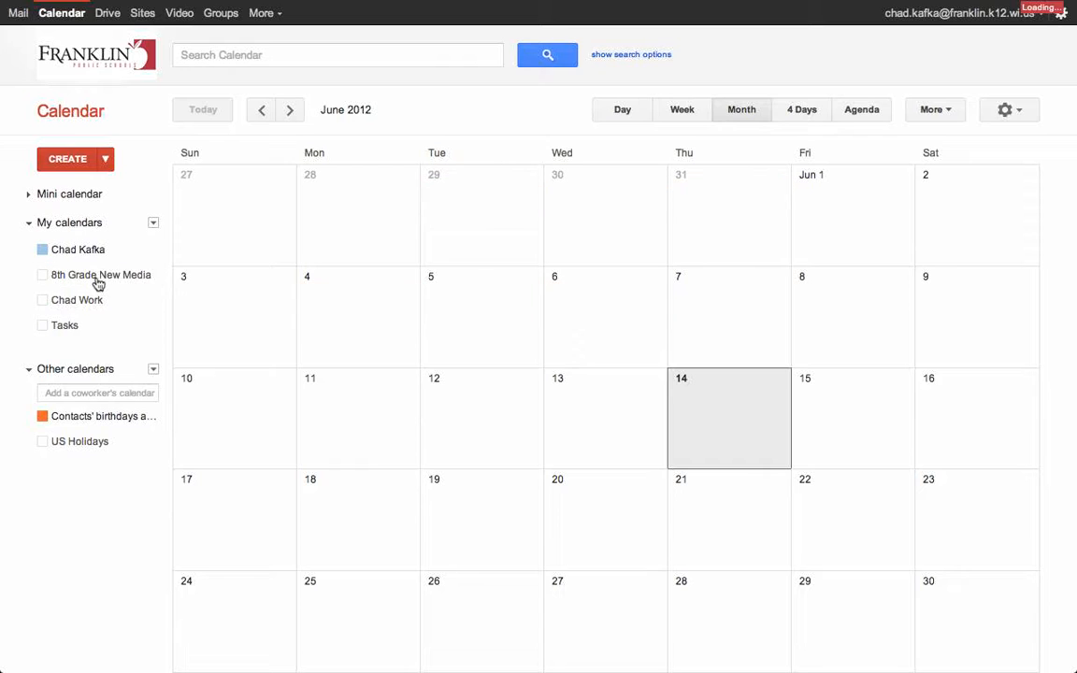
pyautogui.click(75, 305)
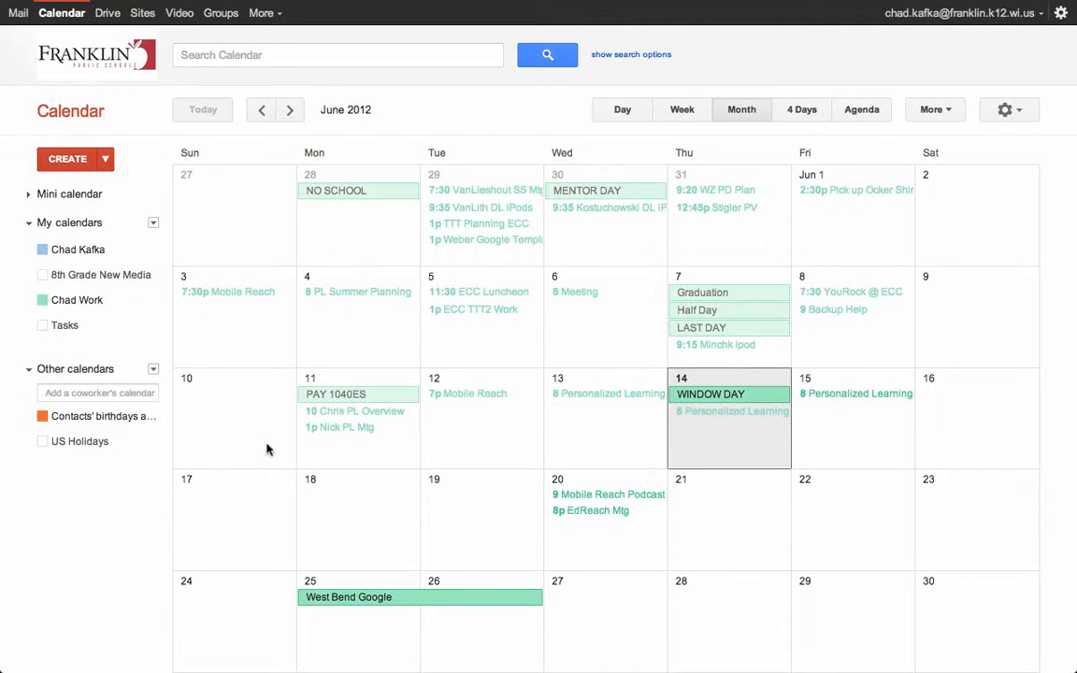
pyautogui.click(72, 301)
pyautogui.click(136, 324)
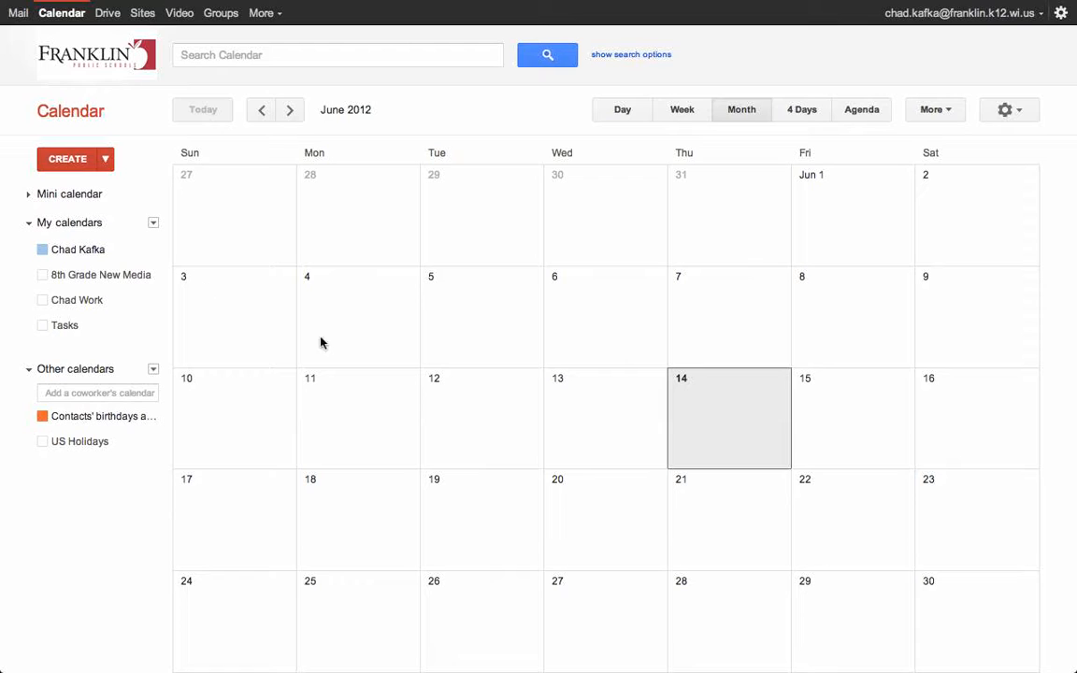
# - Create the event "2pm Tech Coach Mtg" on Thursday, June 21 in the owner's default calendar
pyautogui.click(705, 515)
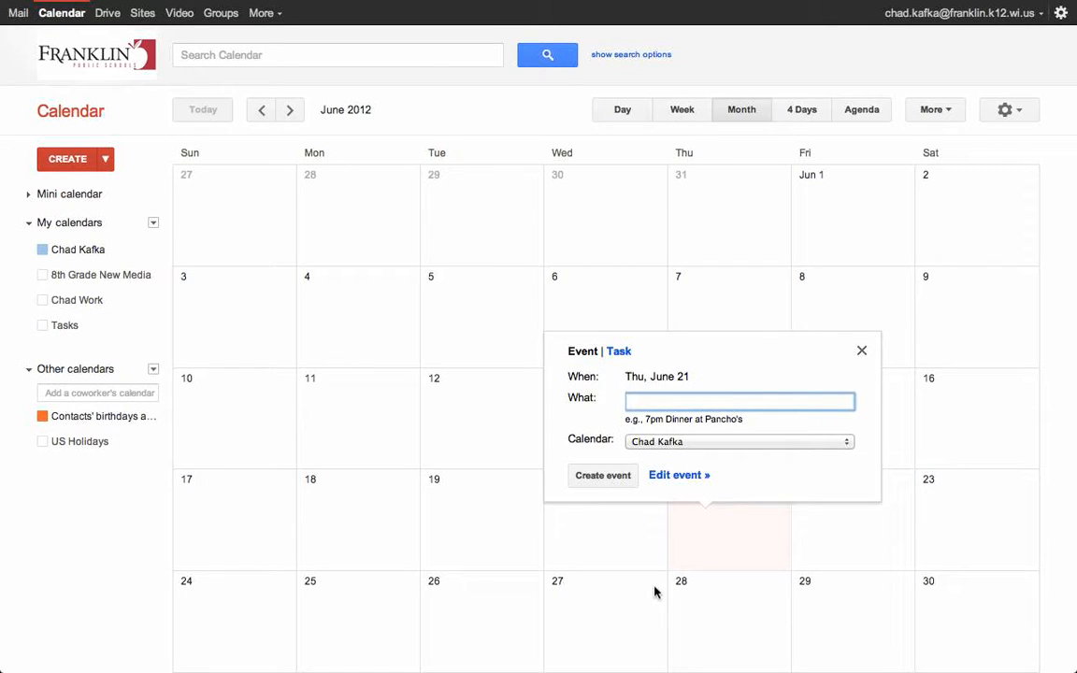
pyautogui.write('2pm Tech Coach Mtg')
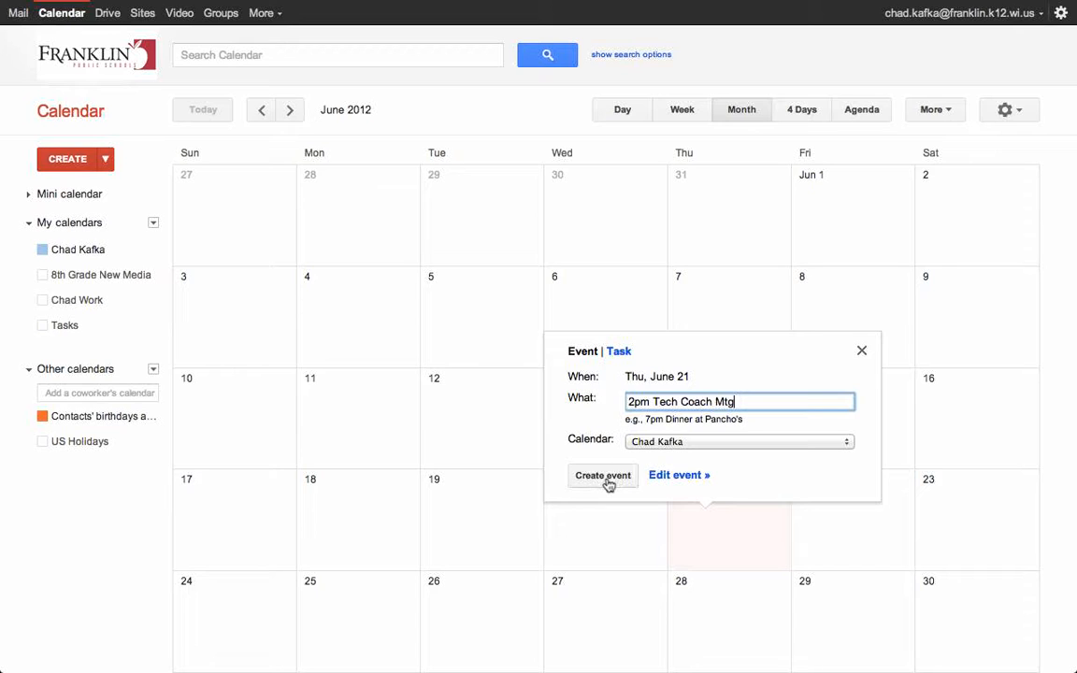
pyautogui.click(656, 446)
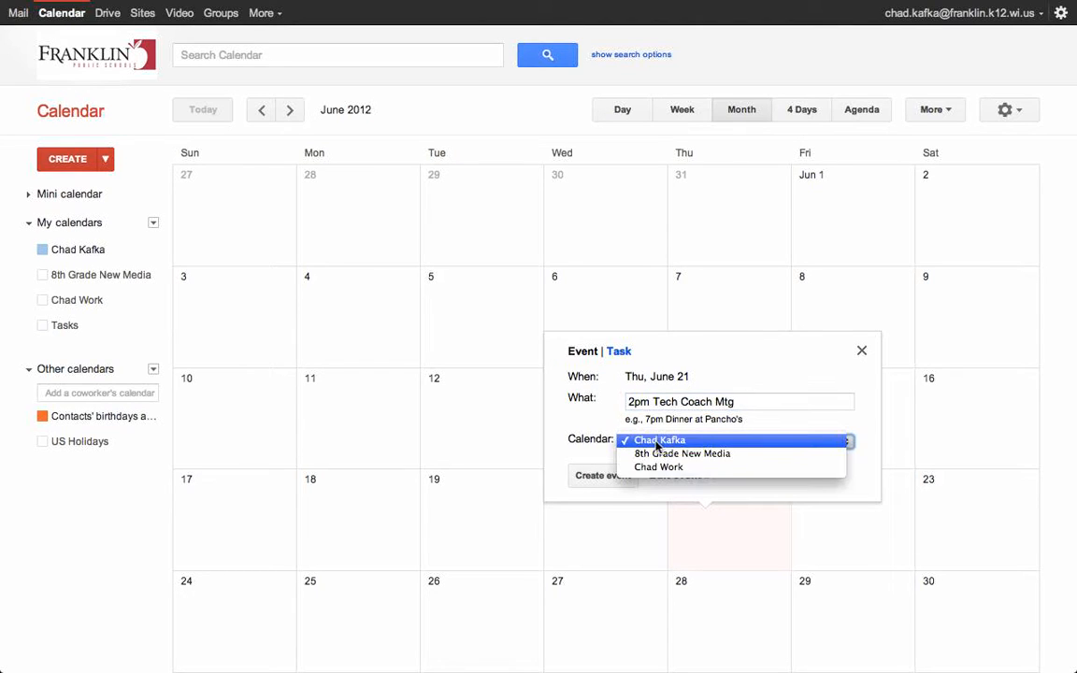
pyautogui.click(654, 445)
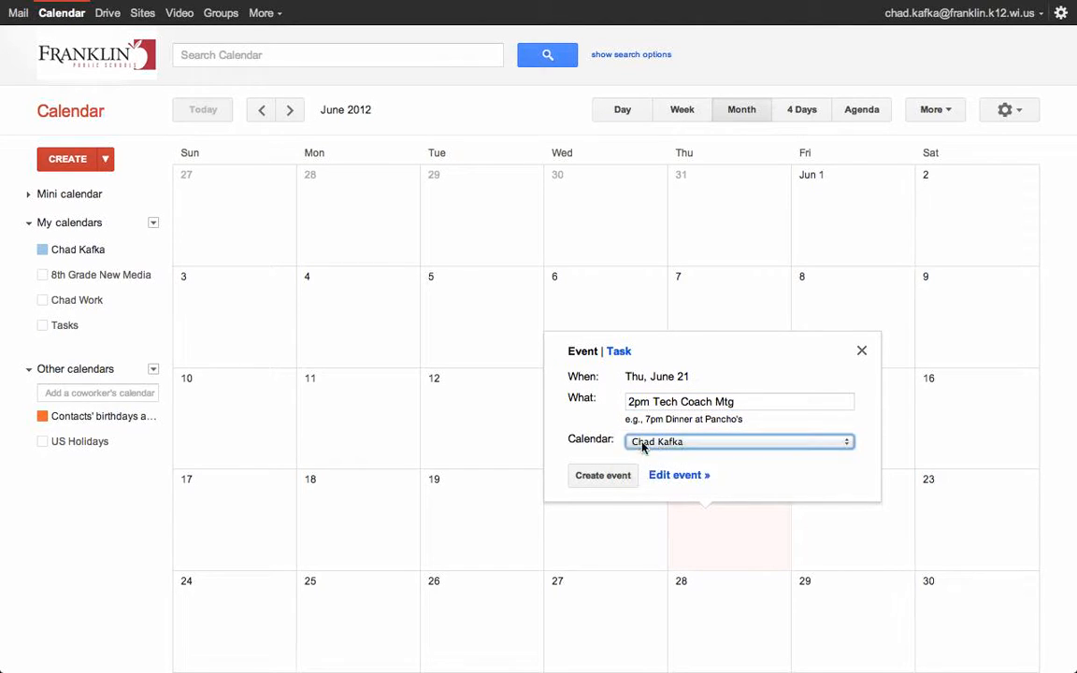
pyautogui.click(603, 474)
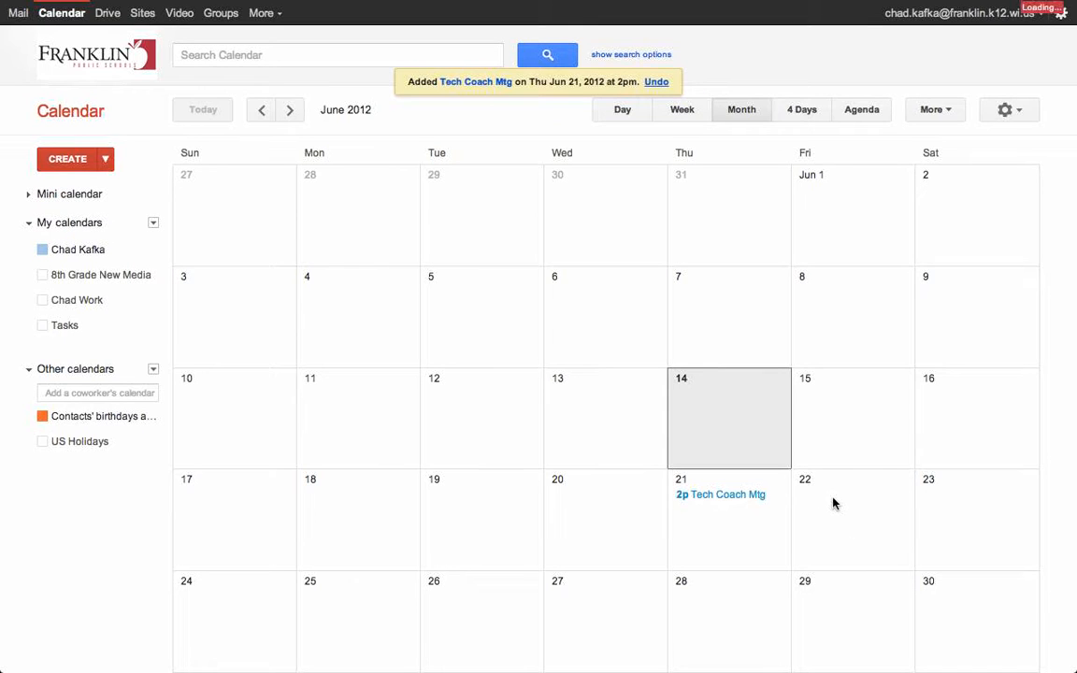
# - Create an all-day event "Chapter 2 Test" on Friday, June 22 in the owner's default calendar
pyautogui.click(834, 503)
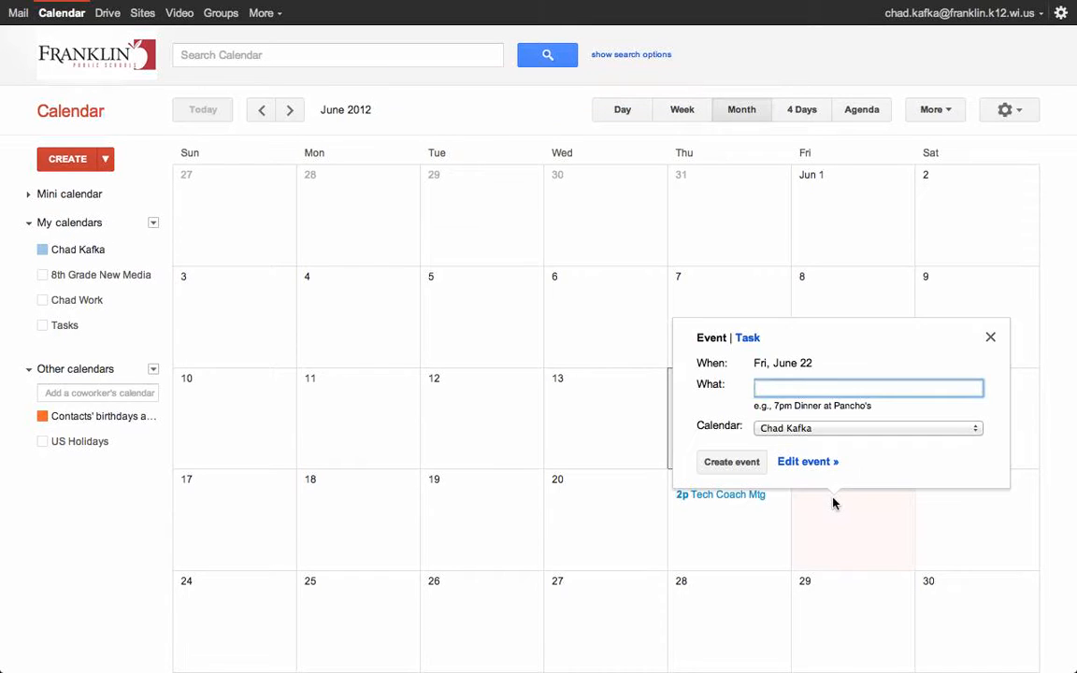
pyautogui.write('Chapter 2 Test')
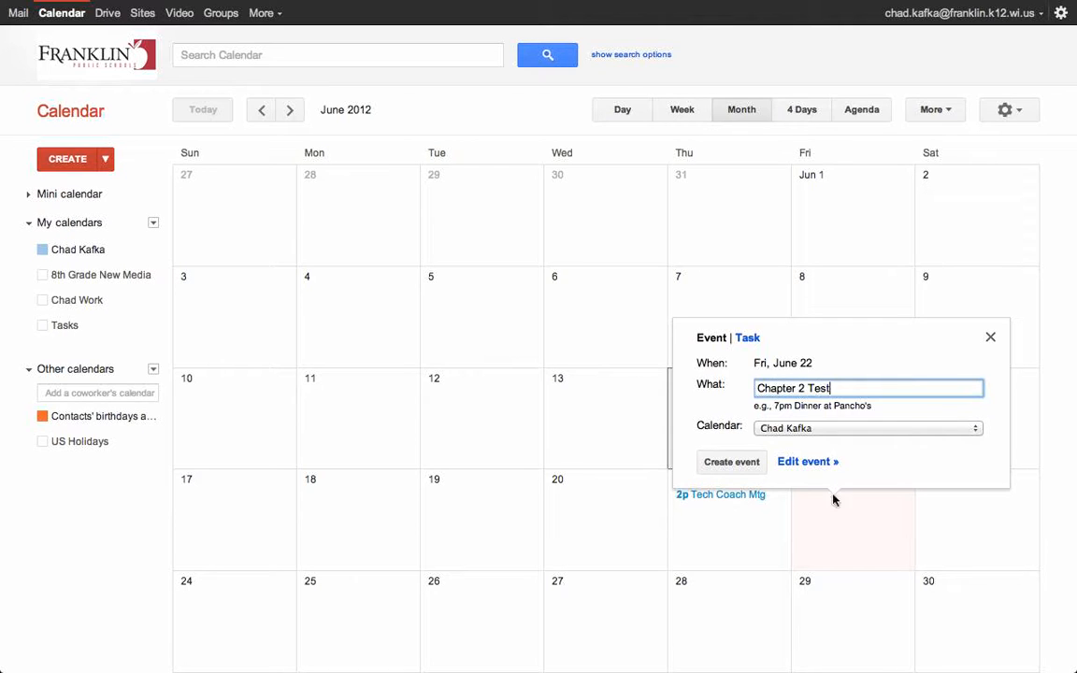
pyautogui.click(729, 463)
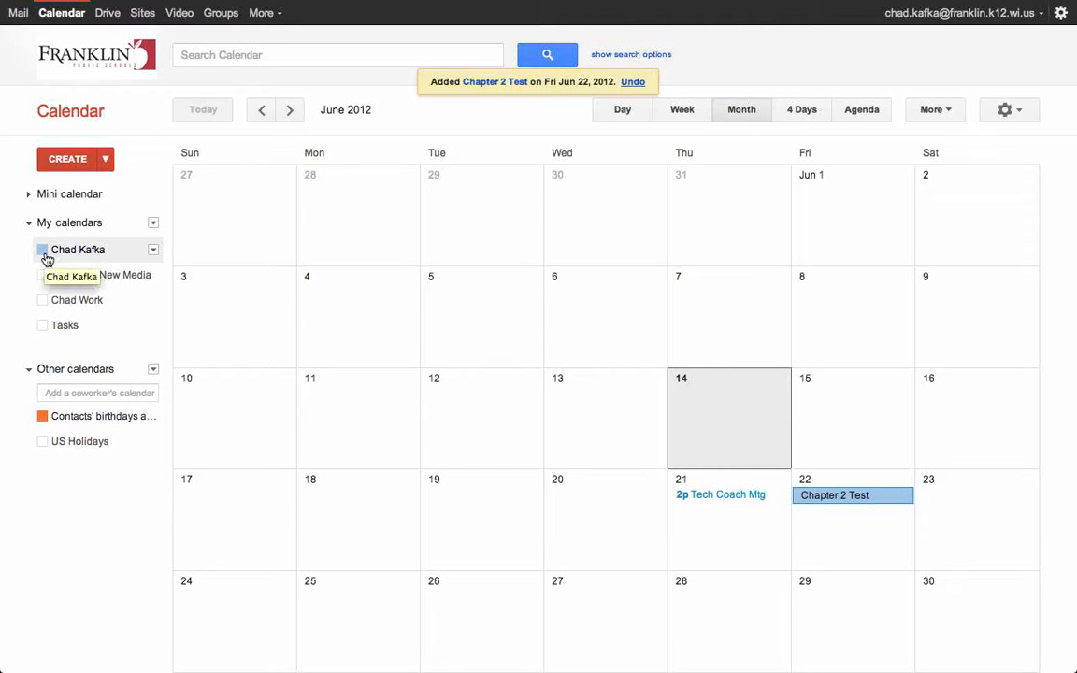
# - Overlay the 8th Grade New Media, work and Tasks calendars to compare their event colors, and hide them again
pyautogui.click(65, 276)
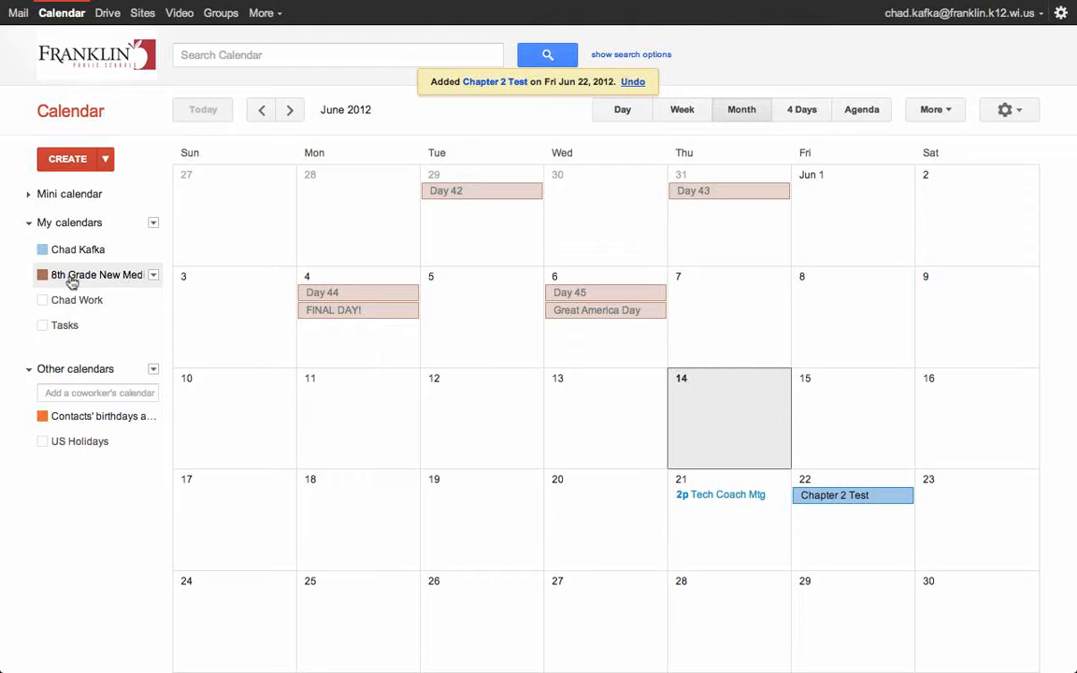
pyautogui.click(99, 302)
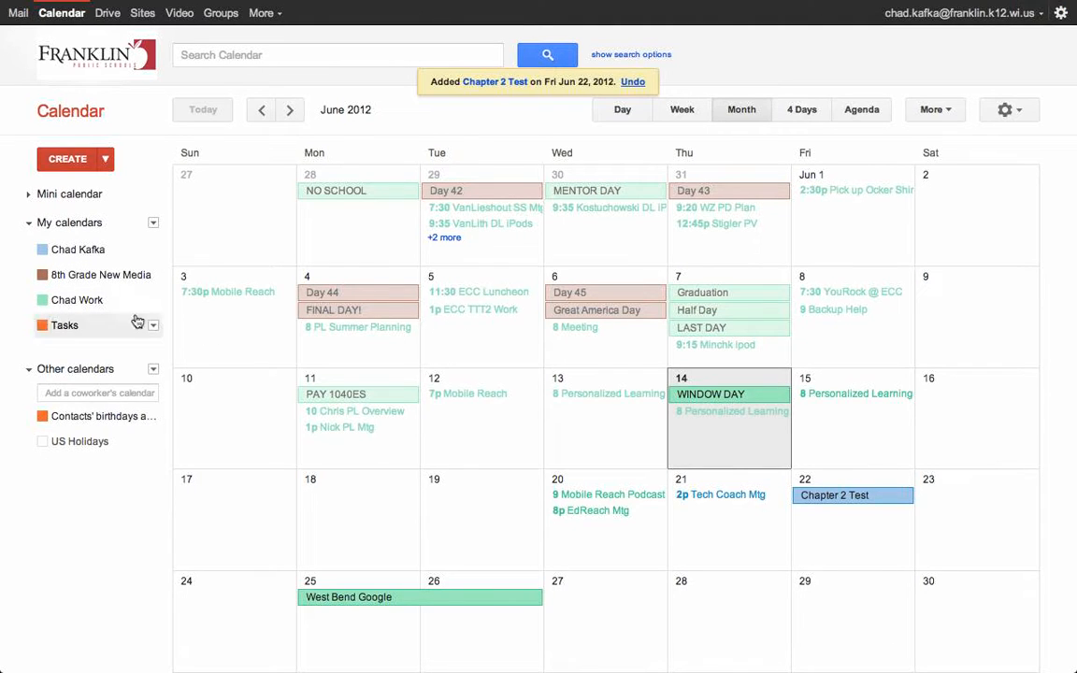
pyautogui.click(87, 303)
pyautogui.click(86, 276)
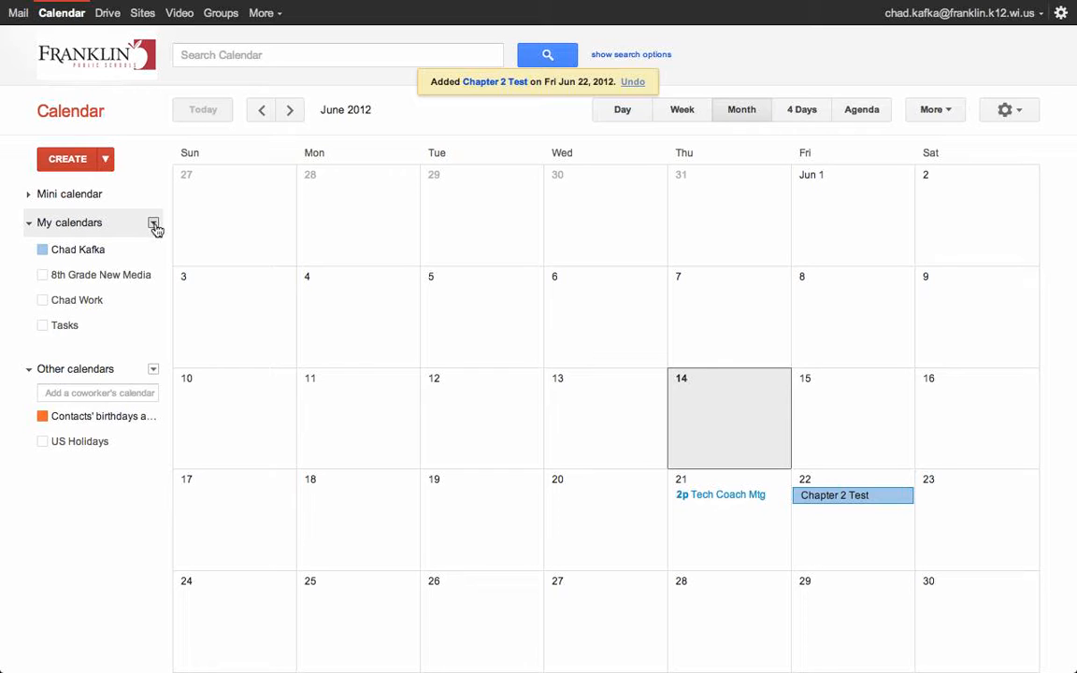
# - Start a new calendar under My calendars and name it "Tech Coach Team"
pyautogui.click(153, 224)
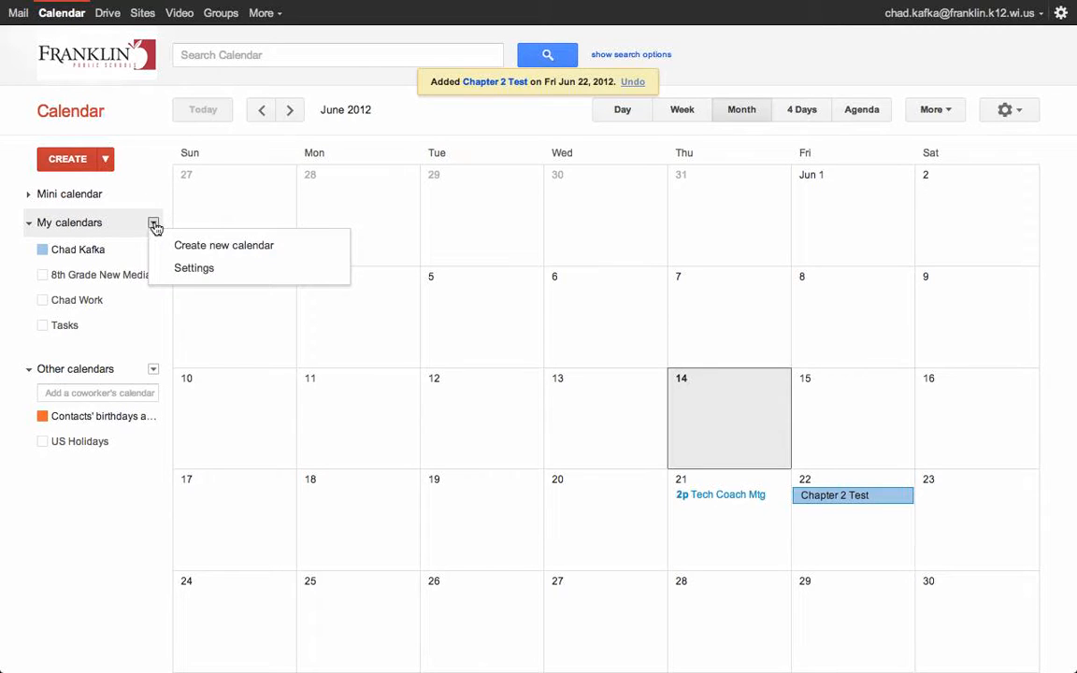
pyautogui.click(206, 249)
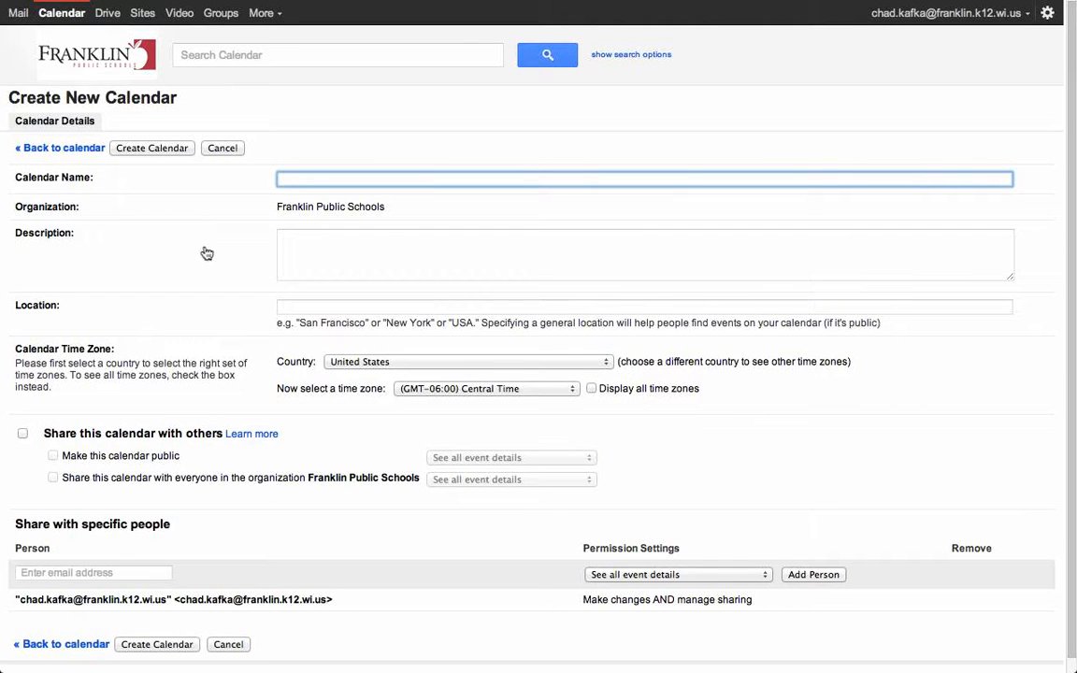
pyautogui.write('Tech Coach Team')
pyautogui.scroll(-1, 212, 298)
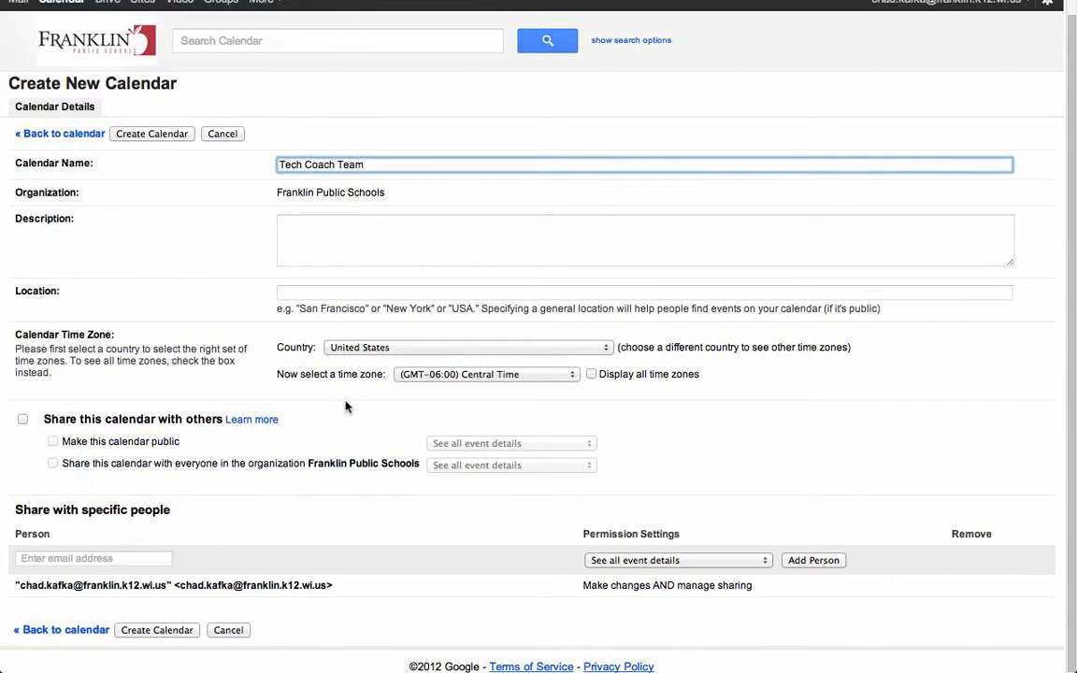
# - Add three coworkers from the suggested contacts to the people the new calendar is shared with
pyautogui.click(138, 559)
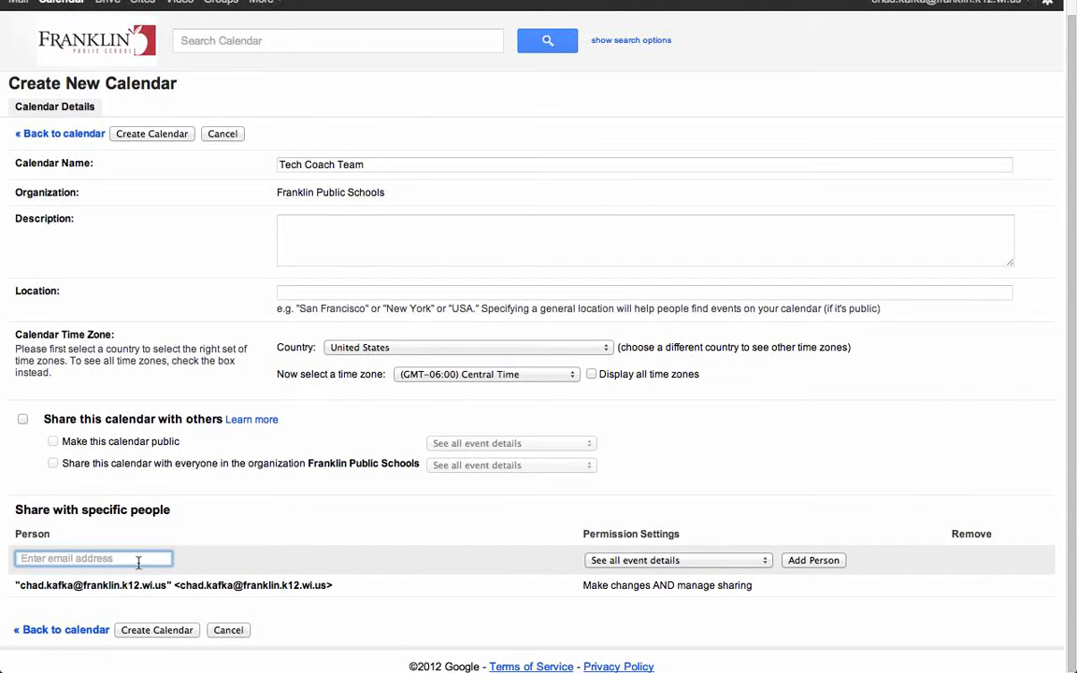
pyautogui.write('pol')
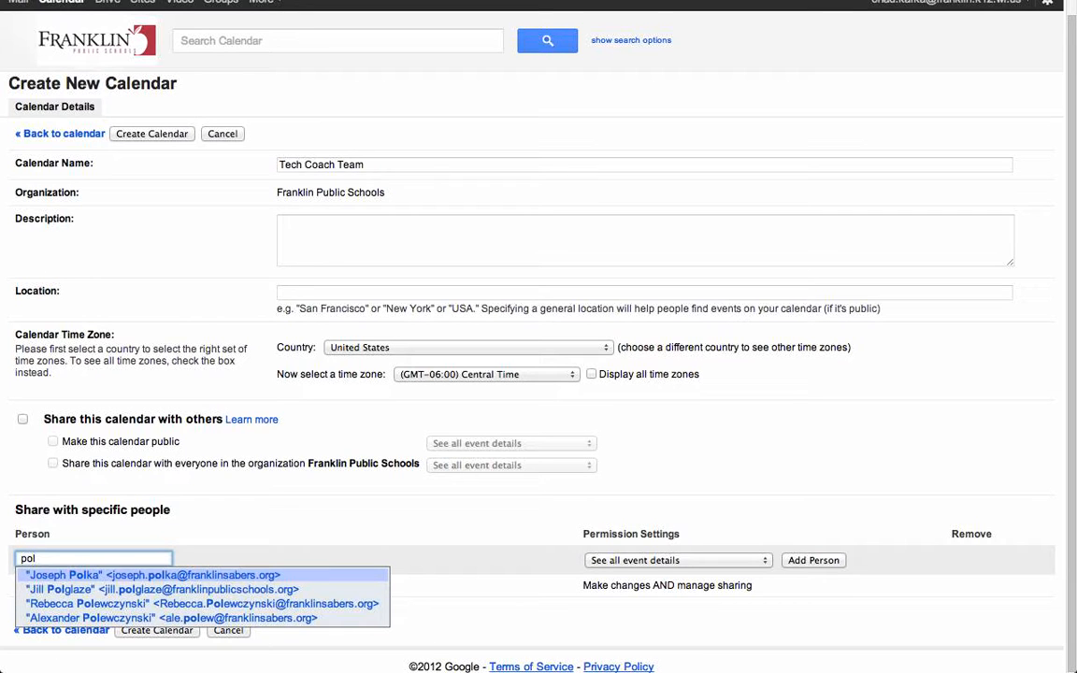
pyautogui.click(135, 590)
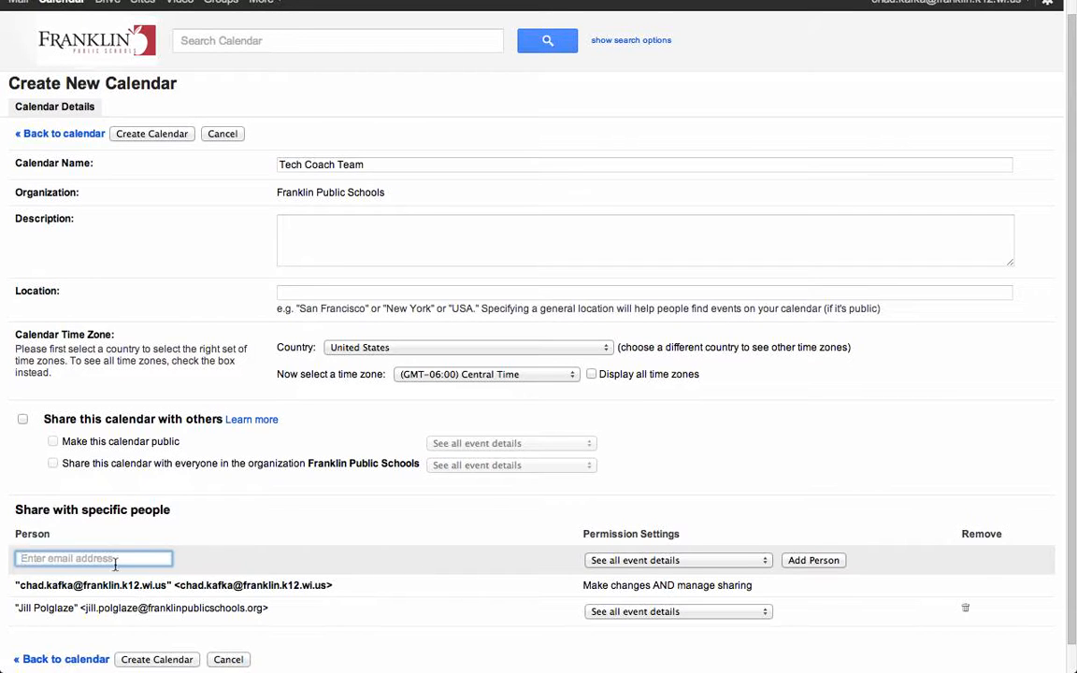
pyautogui.write('james')
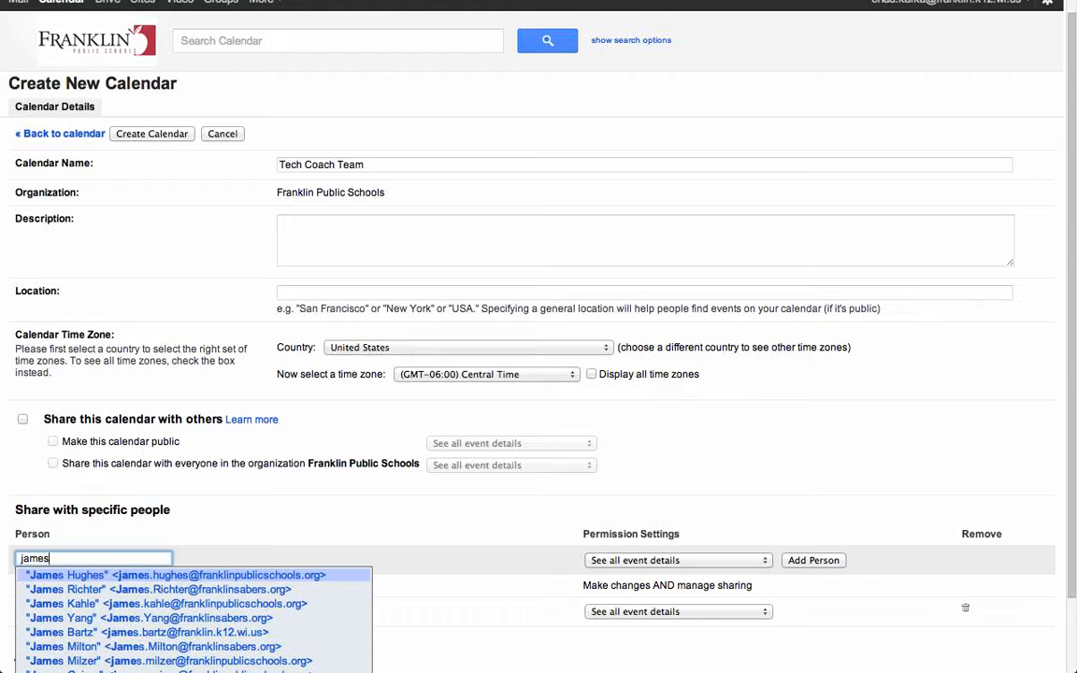
pyautogui.write('on')
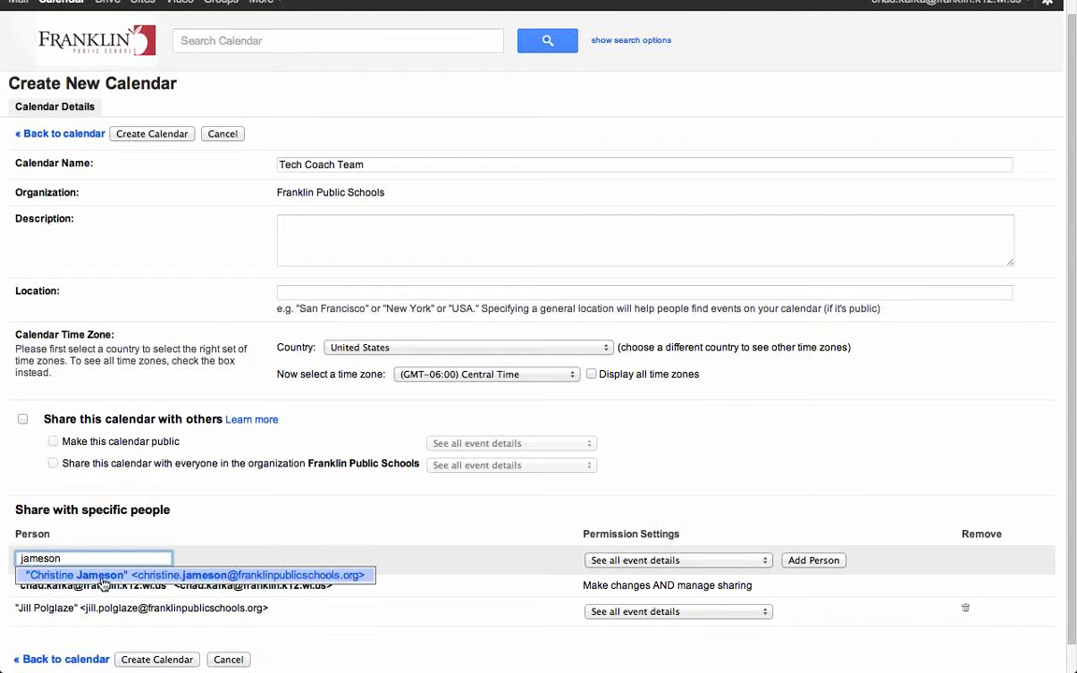
pyautogui.click(102, 577)
pyautogui.write('dicks')
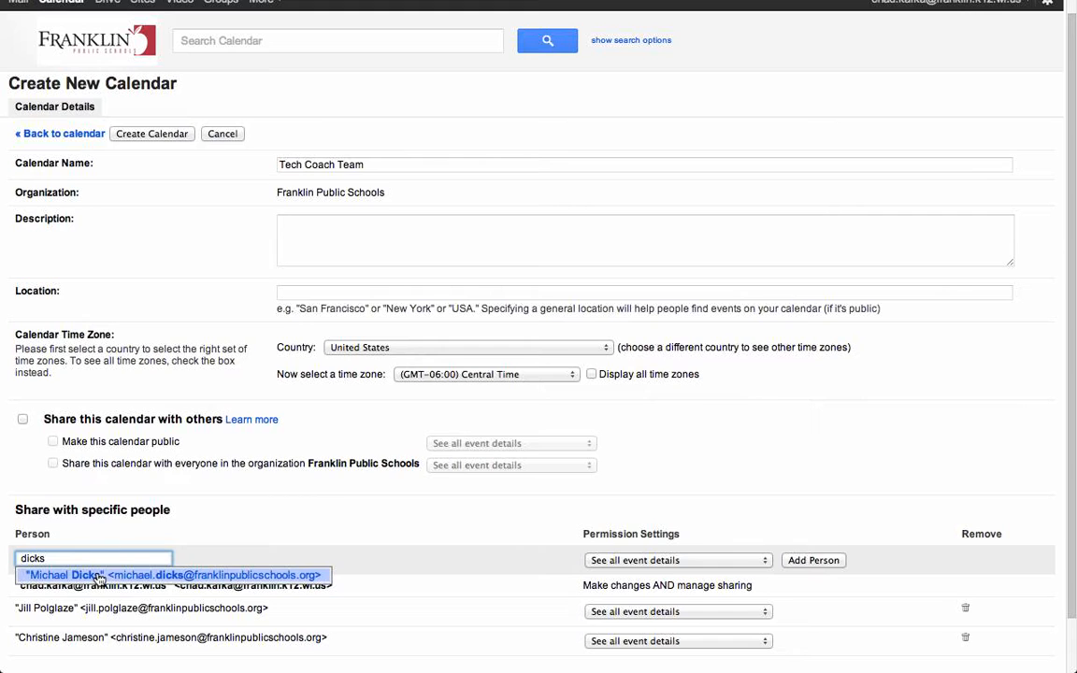
pyautogui.click(100, 577)
# - Grant all three coworkers the "Make changes AND manage sharing" permission and create the calendar
pyautogui.scroll(-2, 100, 579)
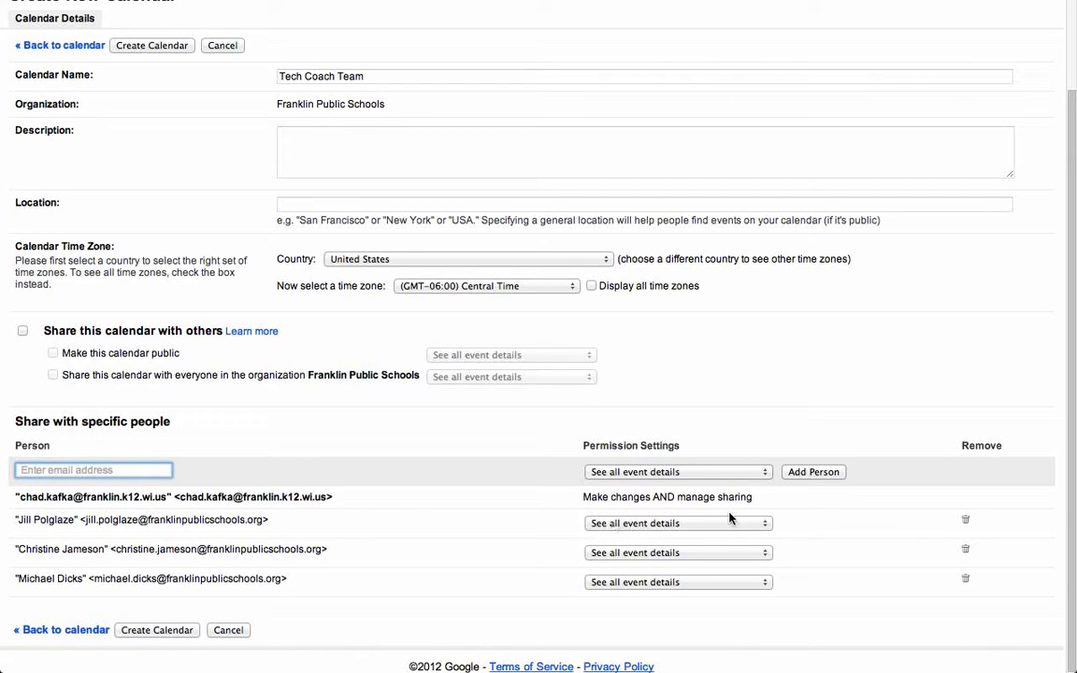
pyautogui.click(750, 527)
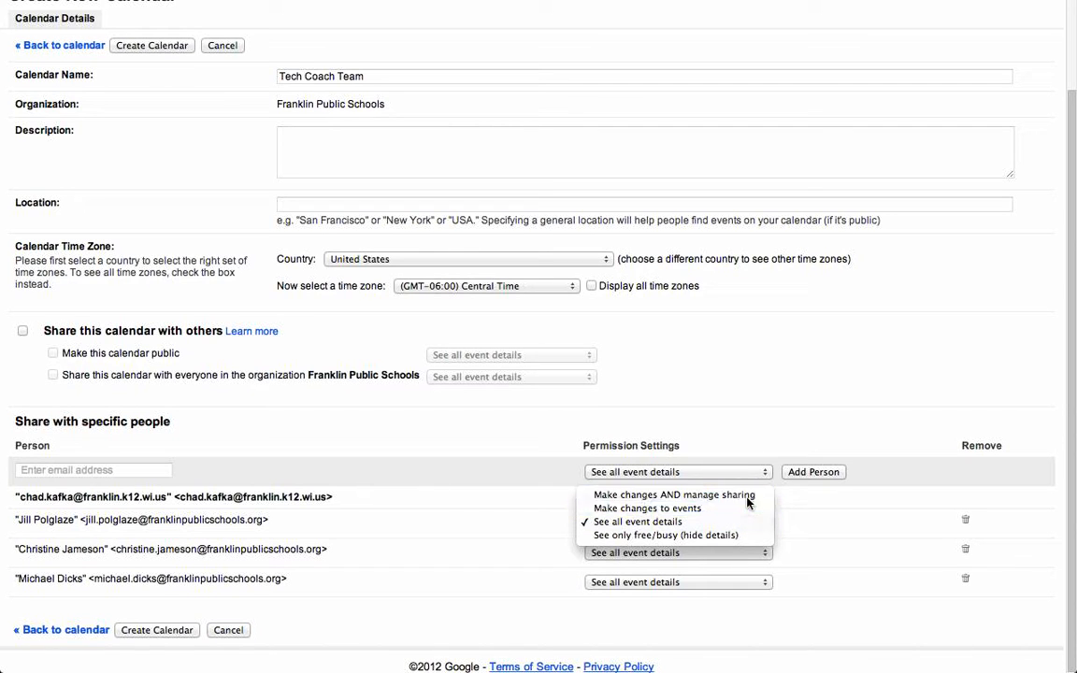
pyautogui.click(748, 503)
pyautogui.click(715, 555)
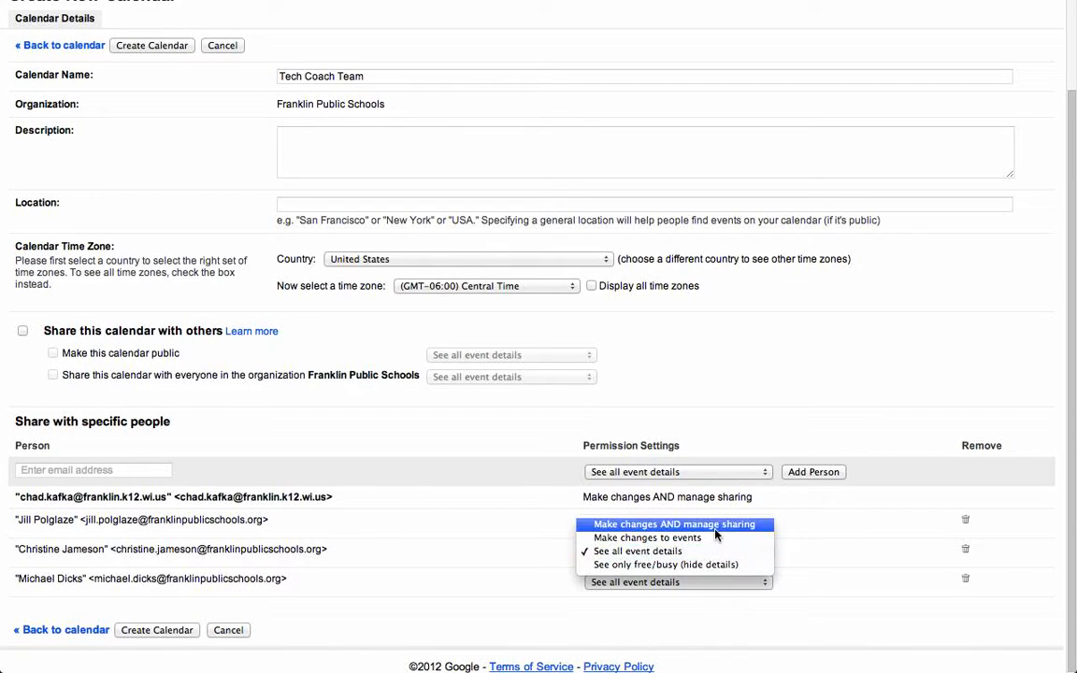
pyautogui.click(678, 524)
pyautogui.click(701, 592)
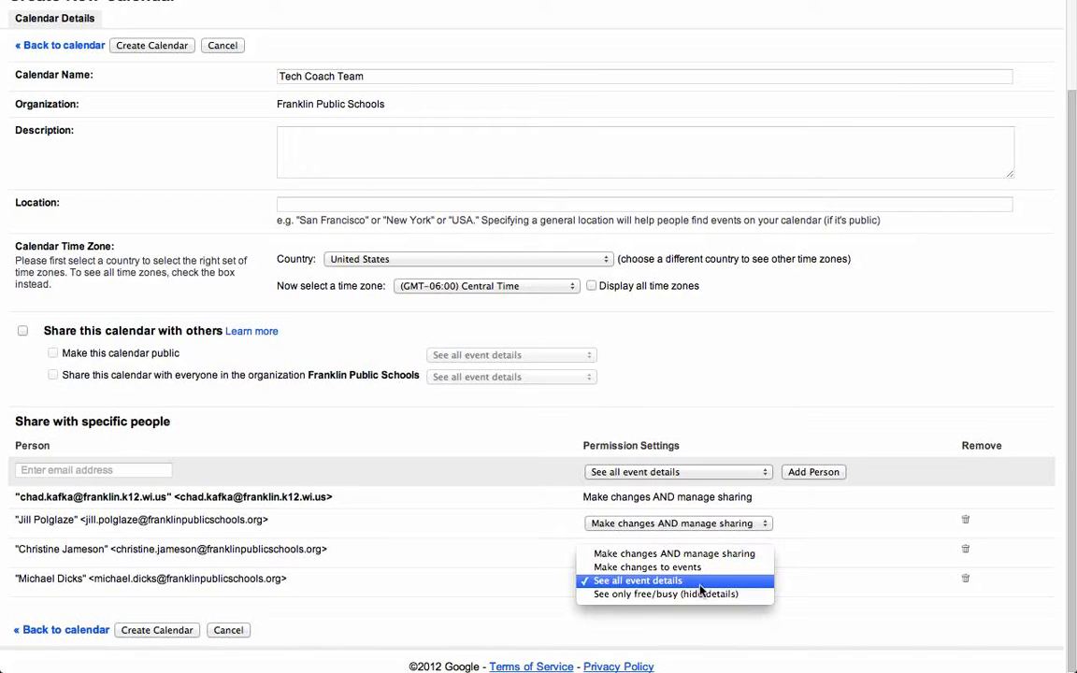
pyautogui.click(631, 551)
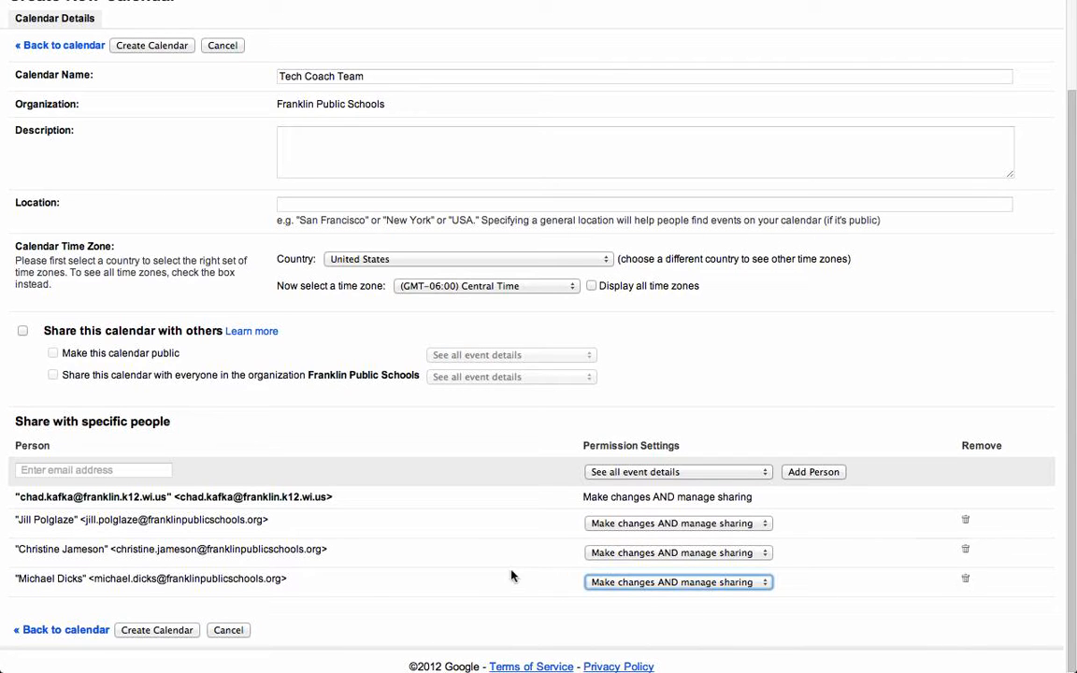
pyautogui.click(157, 630)
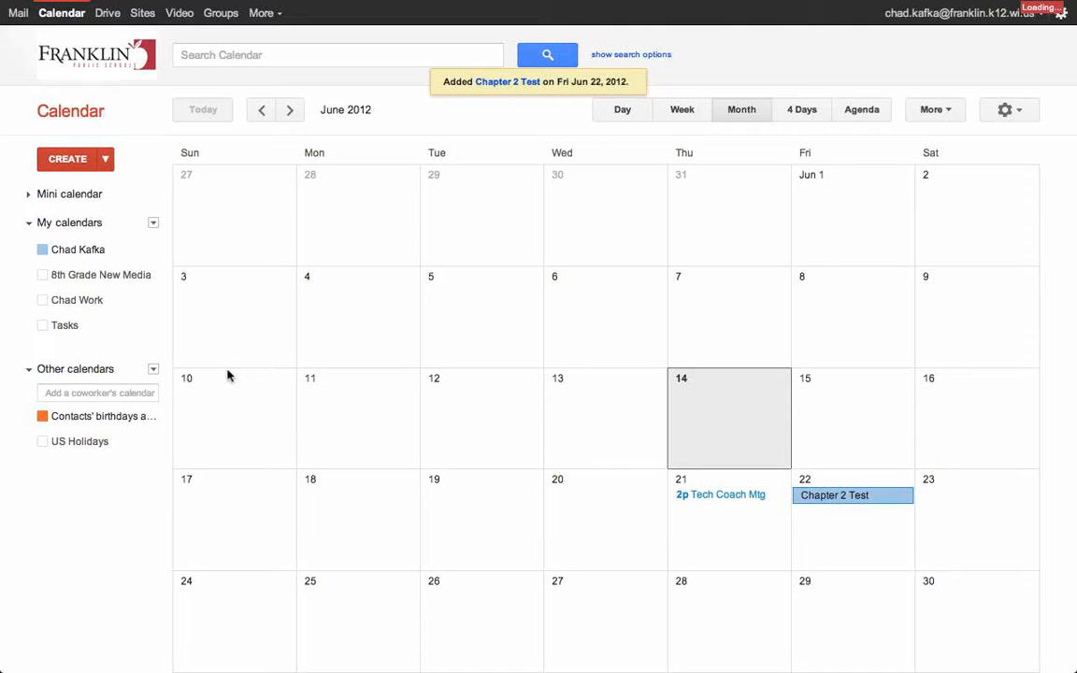
# - Change the color of the Tech Coach Team calendar to red
pyautogui.click(68, 329)
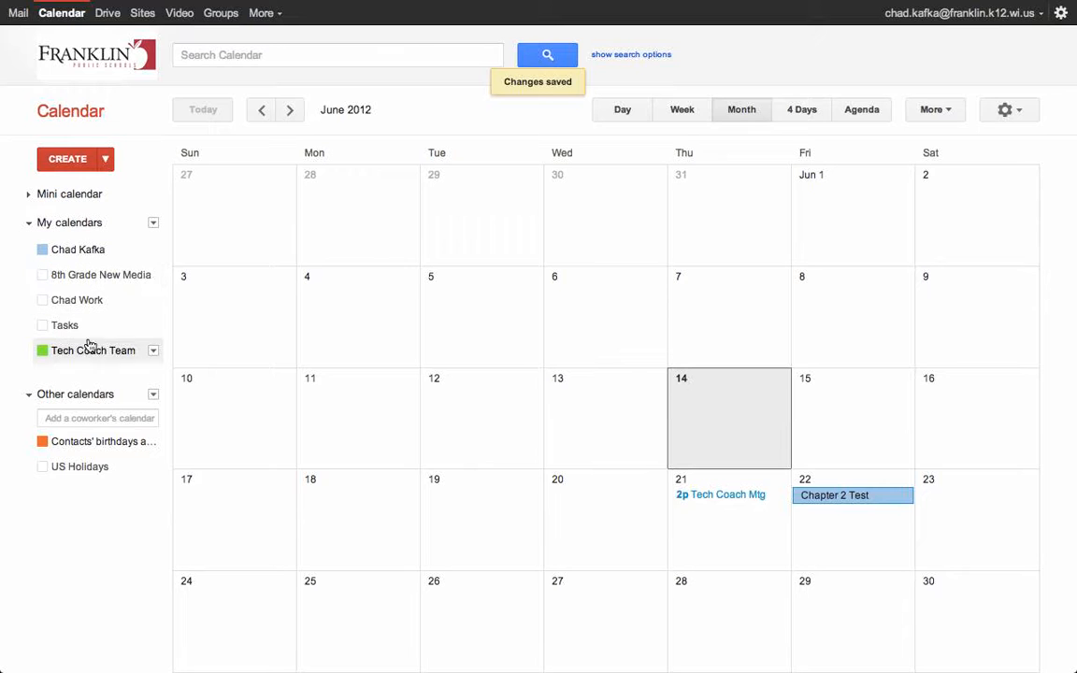
pyautogui.click(153, 352)
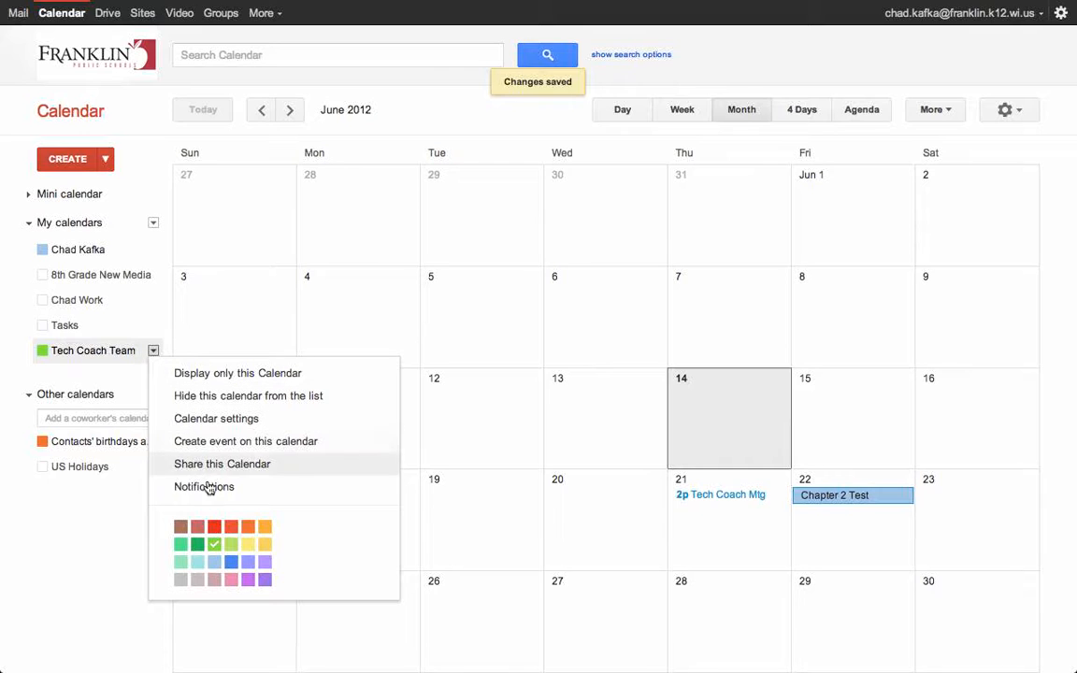
pyautogui.click(214, 529)
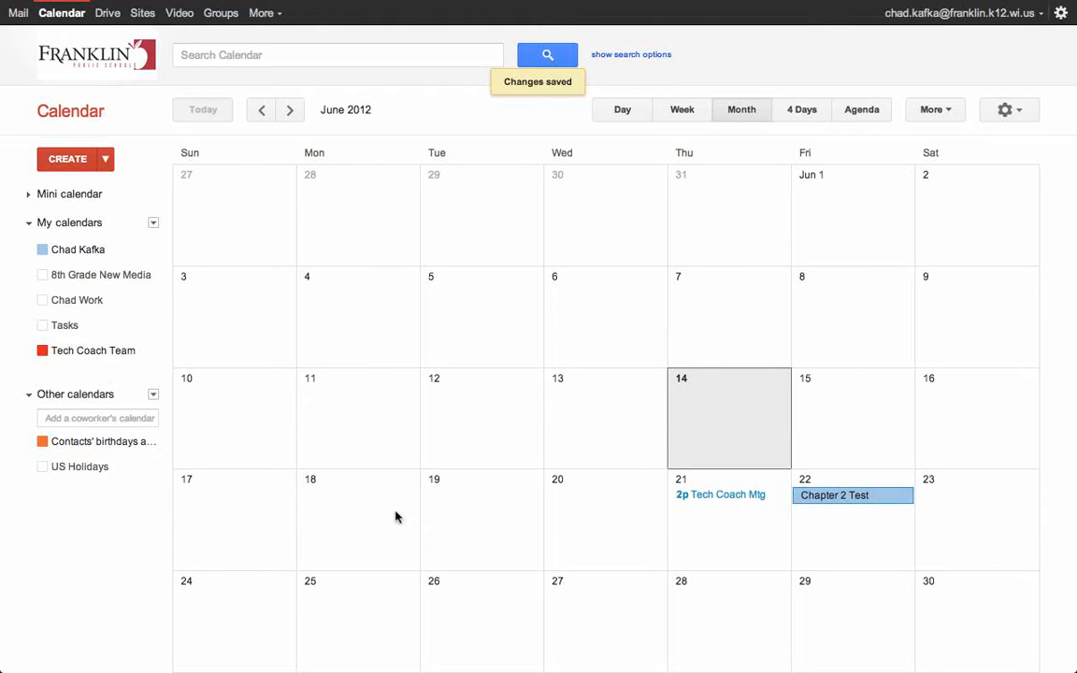
# - Create an all-day event "Google Training" on Monday, June 25 in the Tech Coach Team calendar
pyautogui.click(349, 602)
pyautogui.write('Google Training')
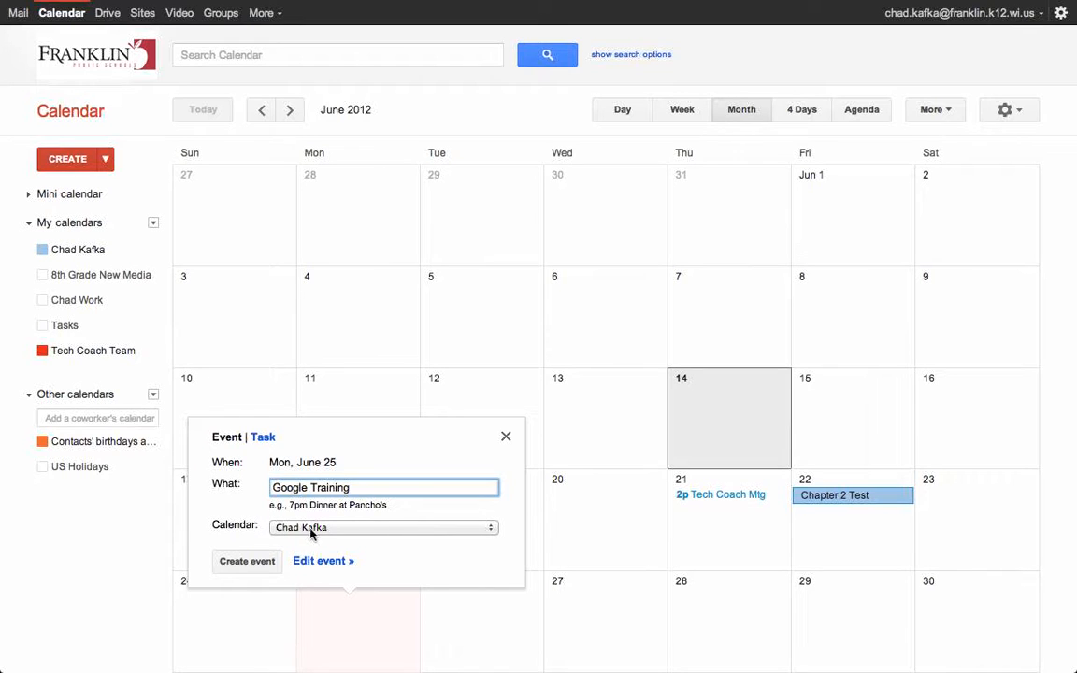
pyautogui.click(351, 528)
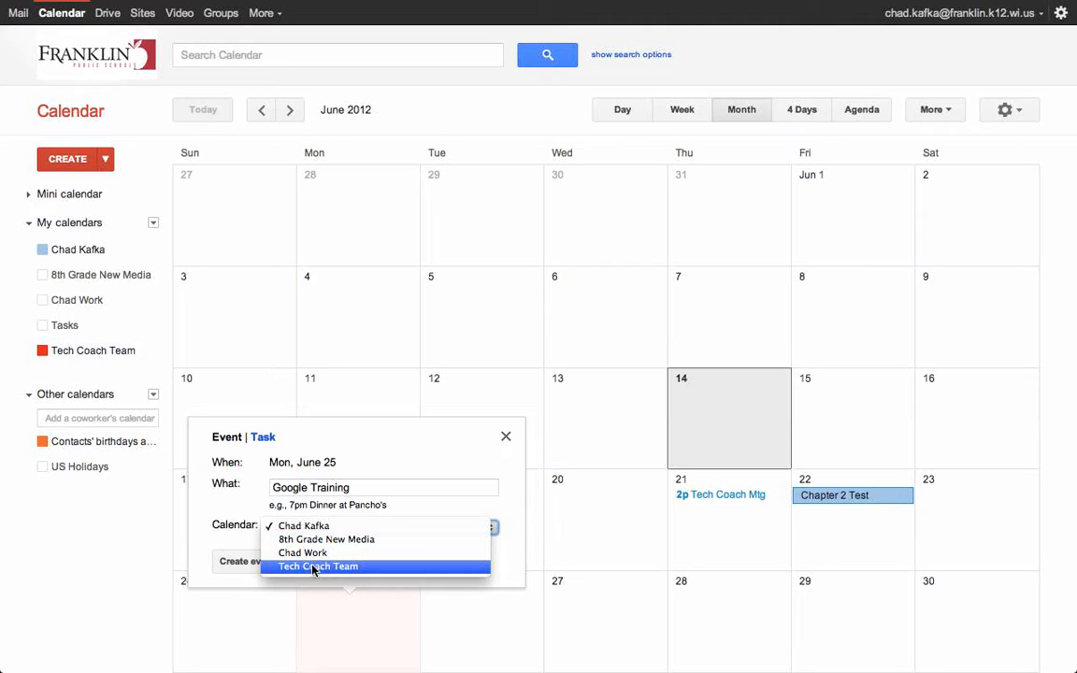
pyautogui.click(350, 566)
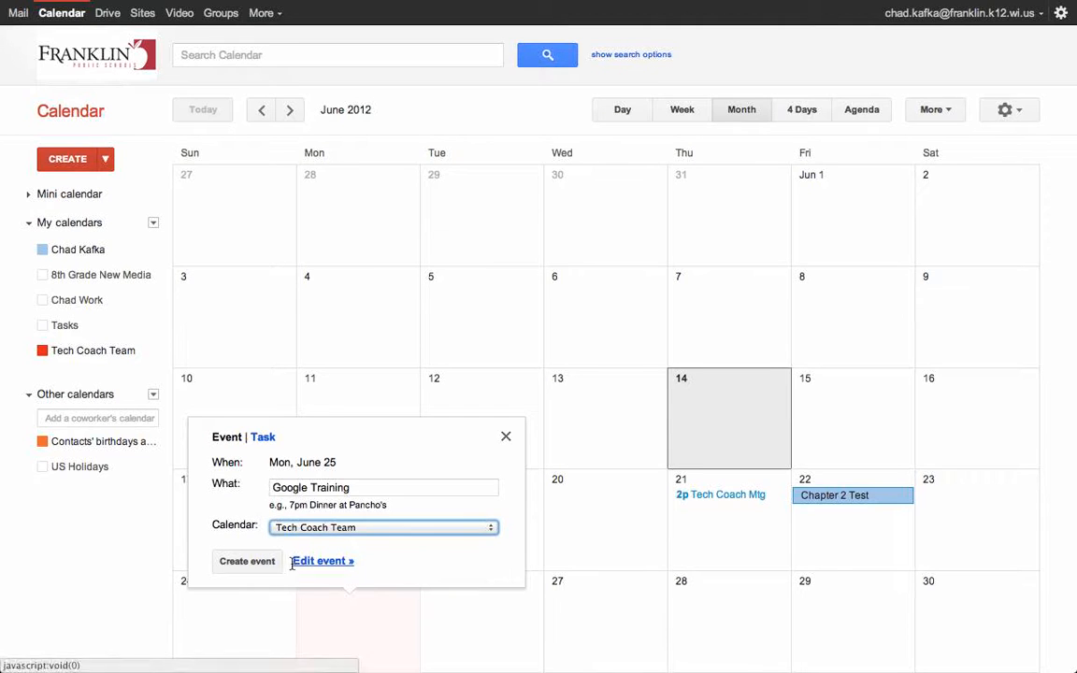
pyautogui.click(246, 563)
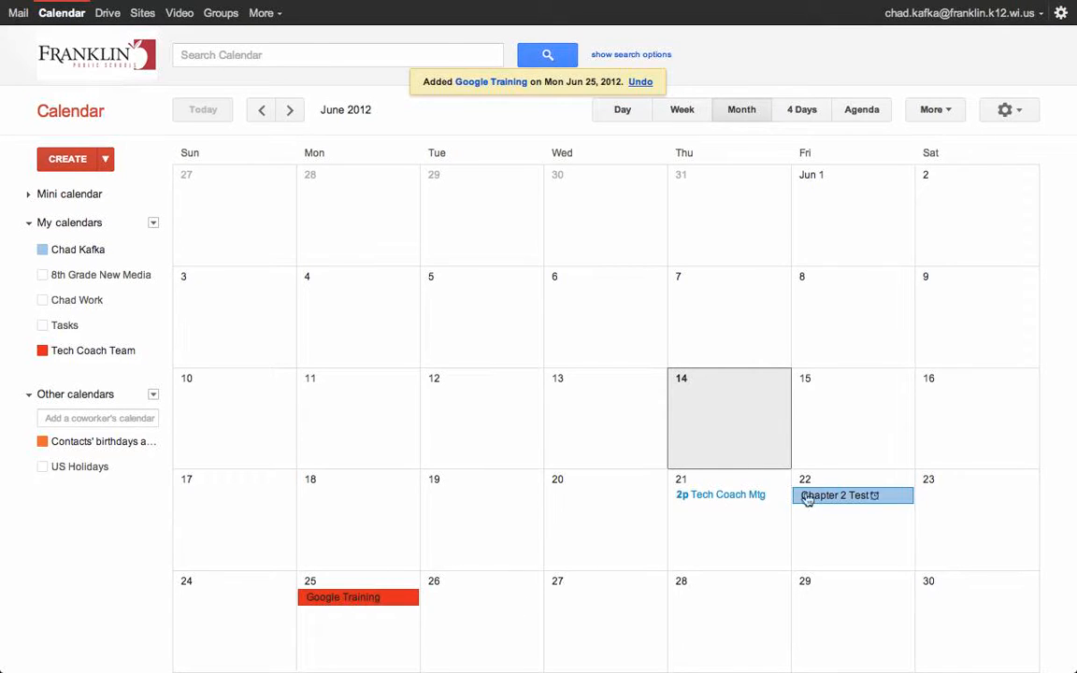
# - Move the June 21 Tech Coach Mtg event to the owner's work calendar, save it, and show that calendar
pyautogui.click(737, 496)
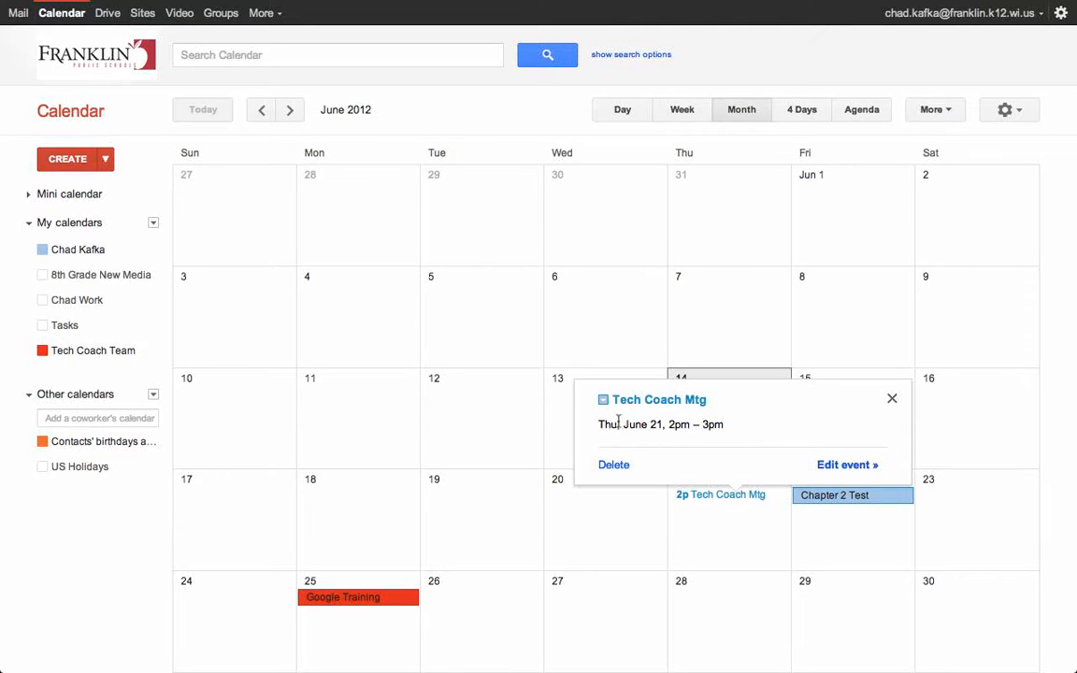
pyautogui.click(850, 466)
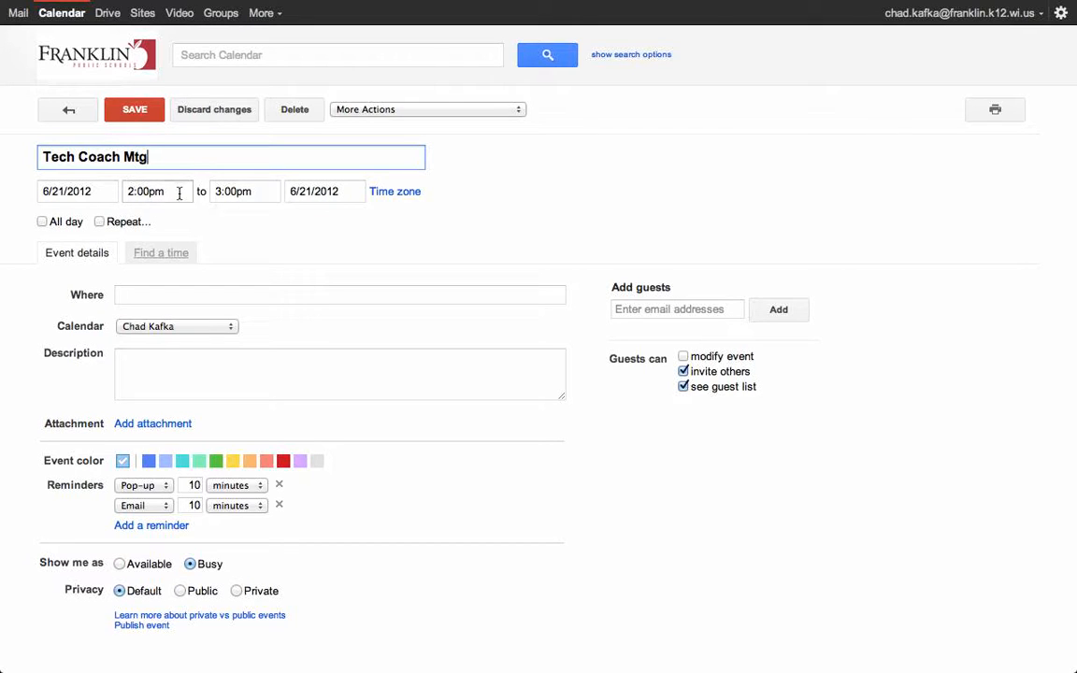
pyautogui.click(228, 192)
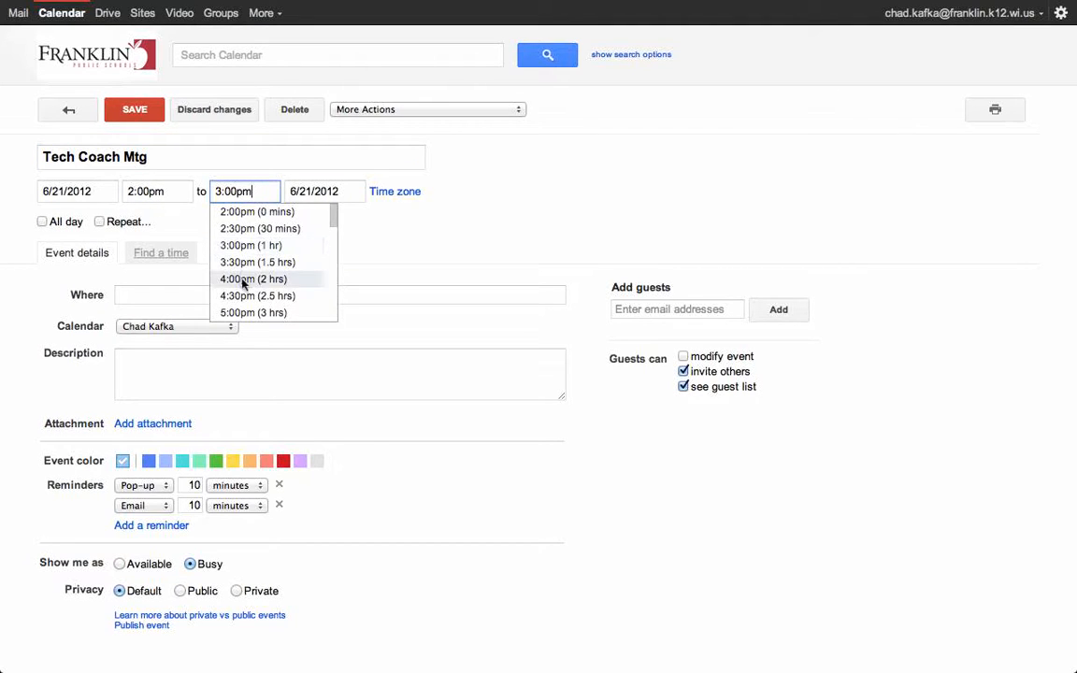
pyautogui.click(410, 251)
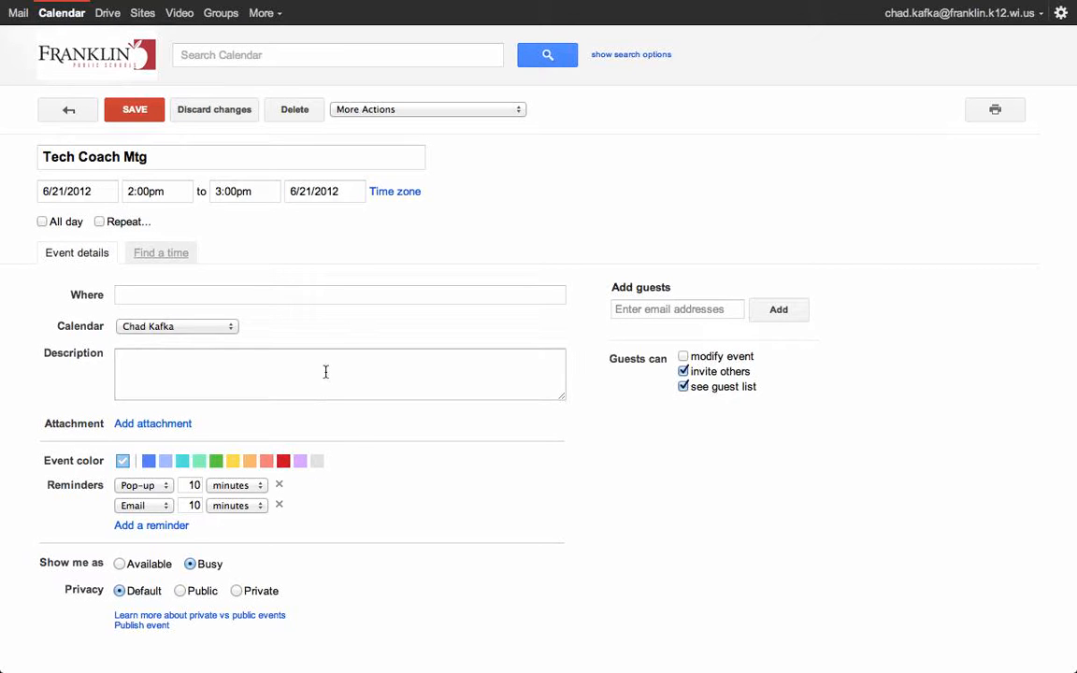
pyautogui.scroll(-1, 325, 372)
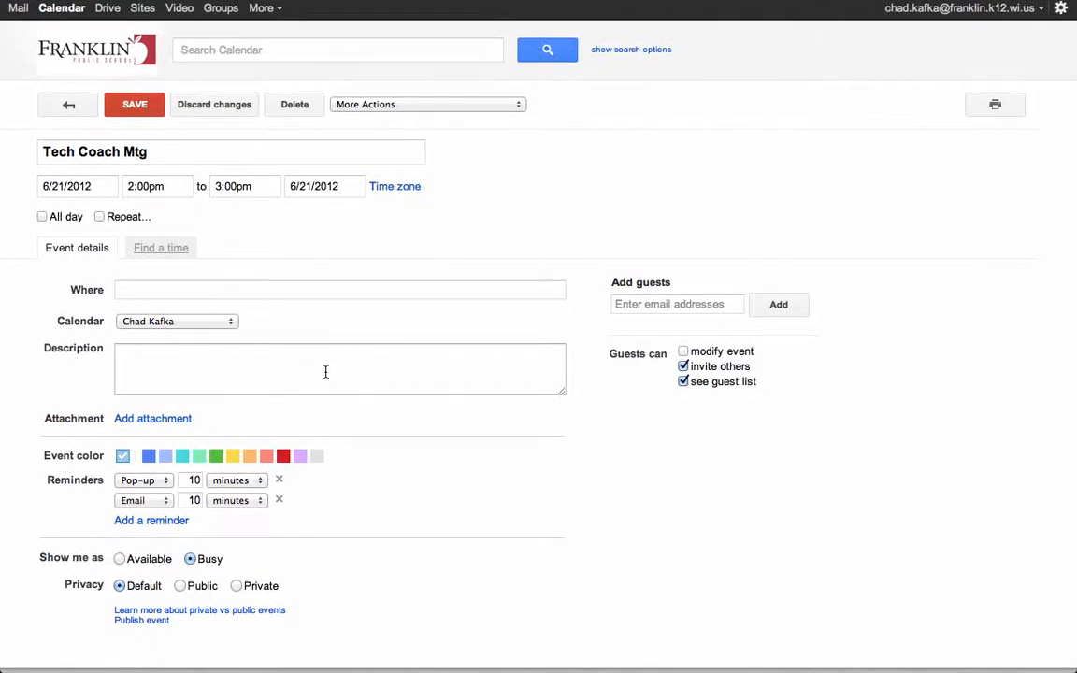
pyautogui.click(325, 372)
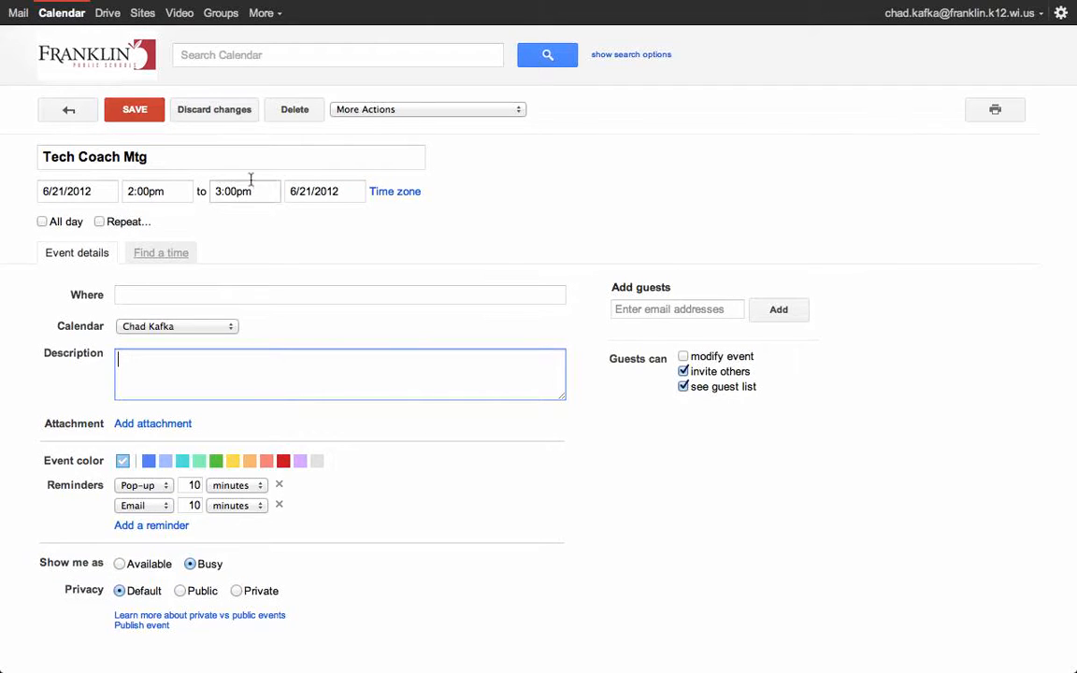
pyautogui.click(166, 325)
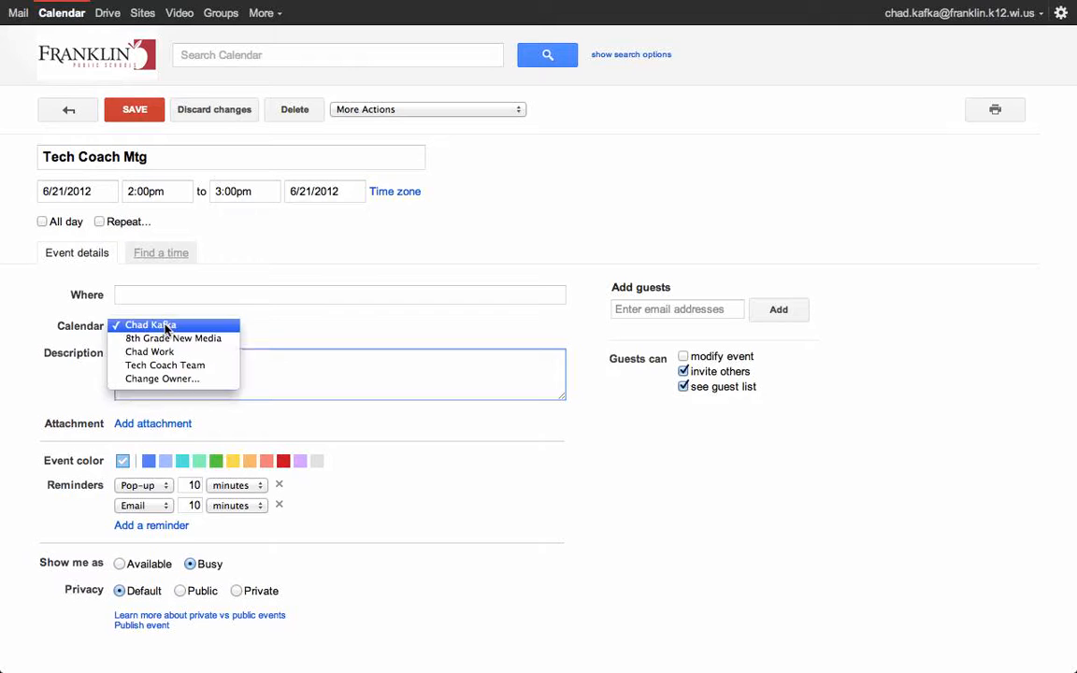
pyautogui.click(205, 355)
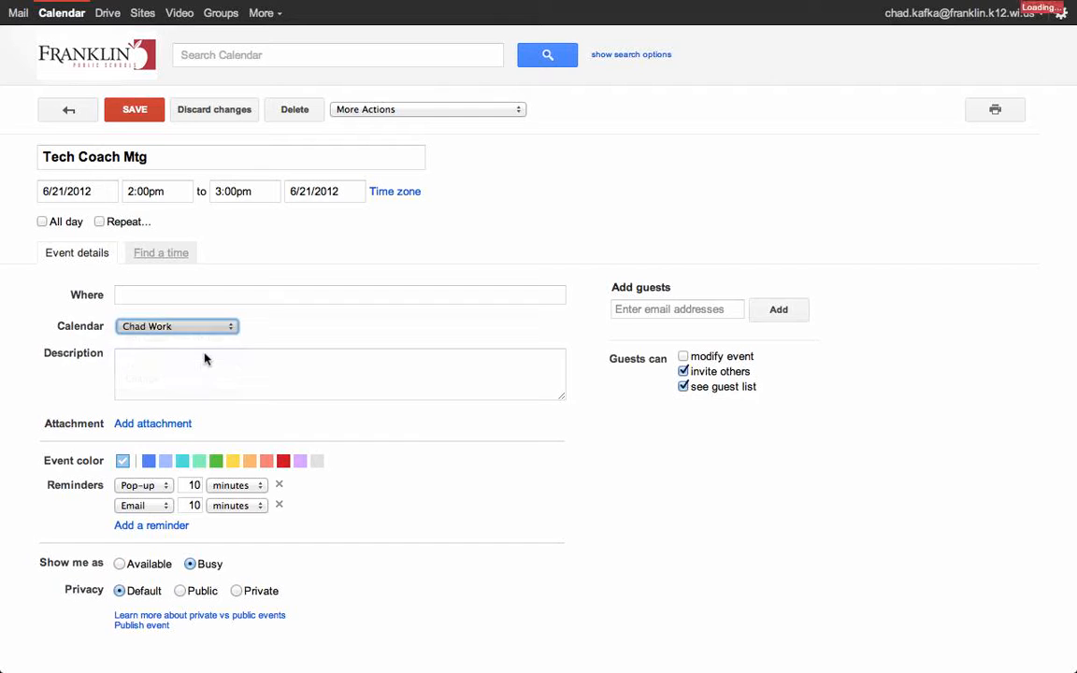
pyautogui.click(133, 111)
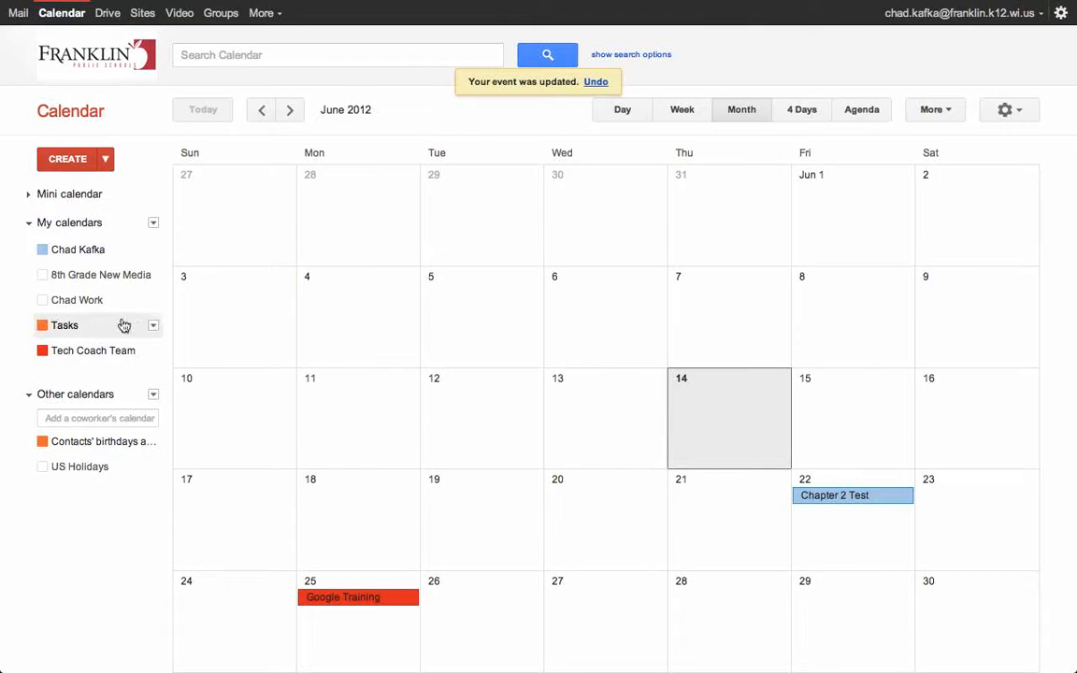
pyautogui.click(89, 304)
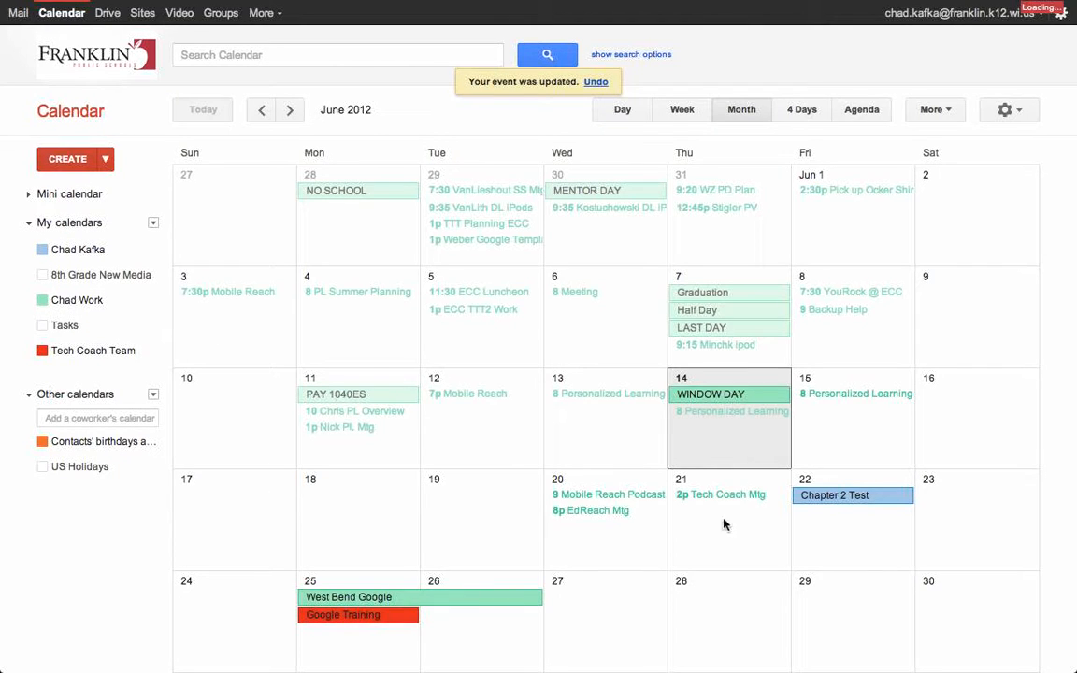